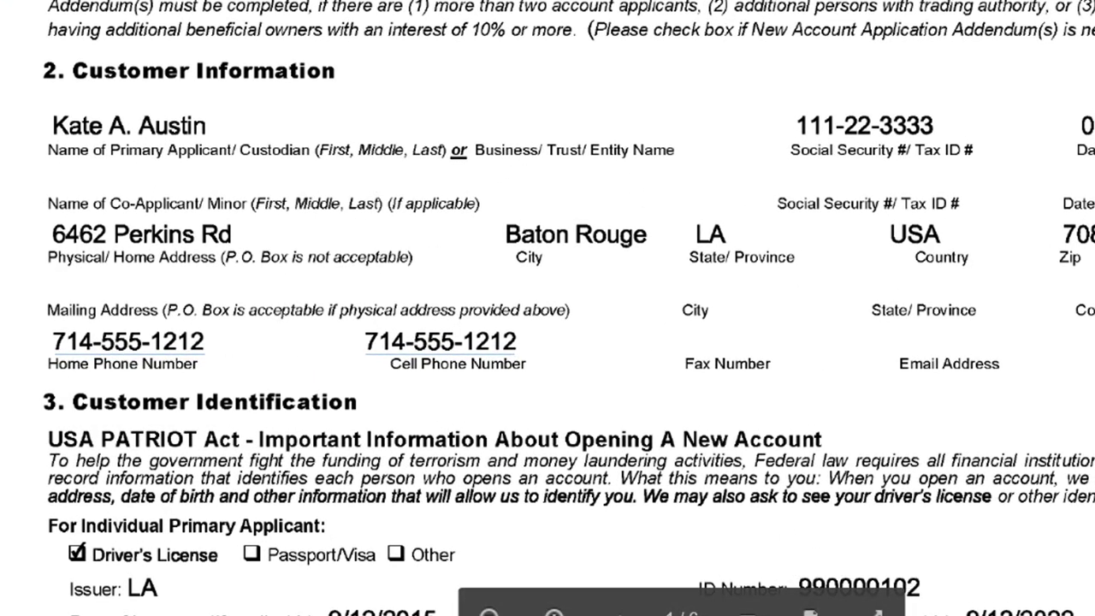
# Step: Check the filled-in application form, then open batch folder 20170805.000006 and select TM000002.tif
pyautogui.scroll(-5, 753, 10)
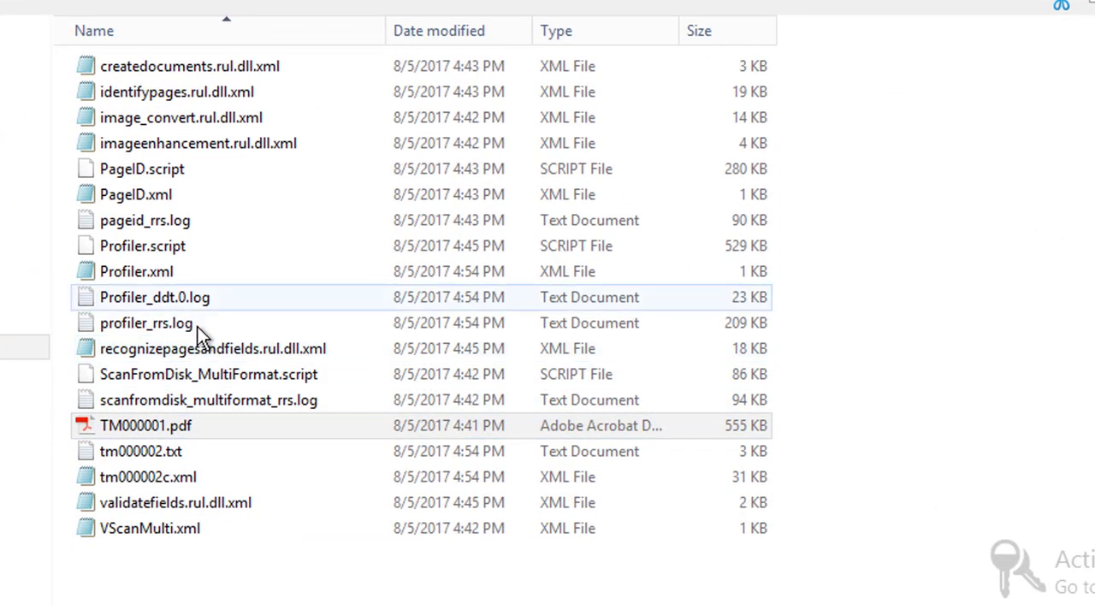
pyautogui.hotkey('alt', 'Up')
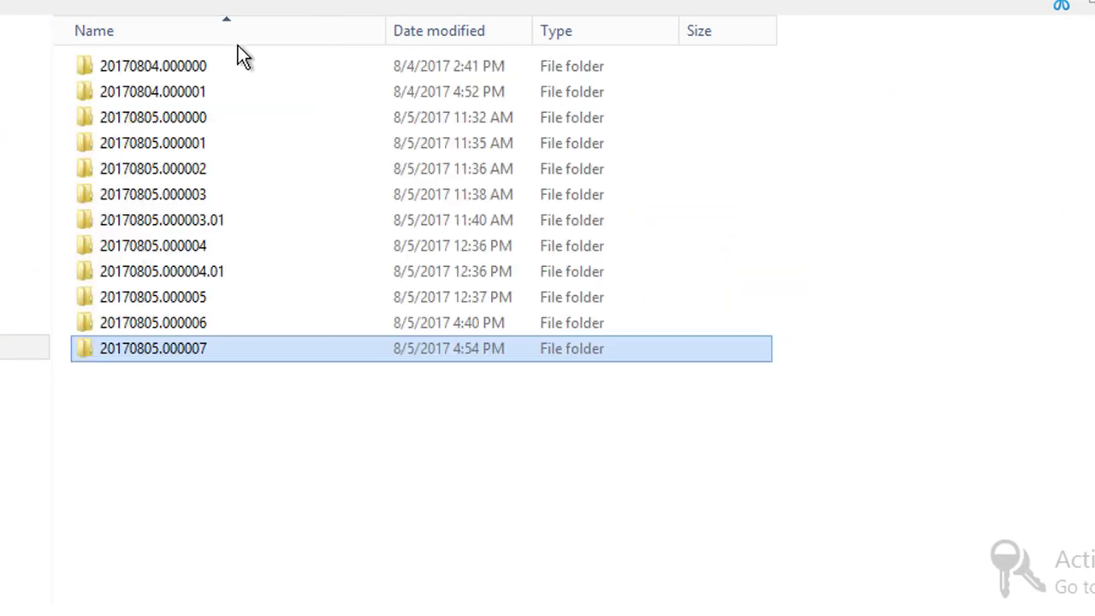
pyautogui.doubleClick(144, 320)
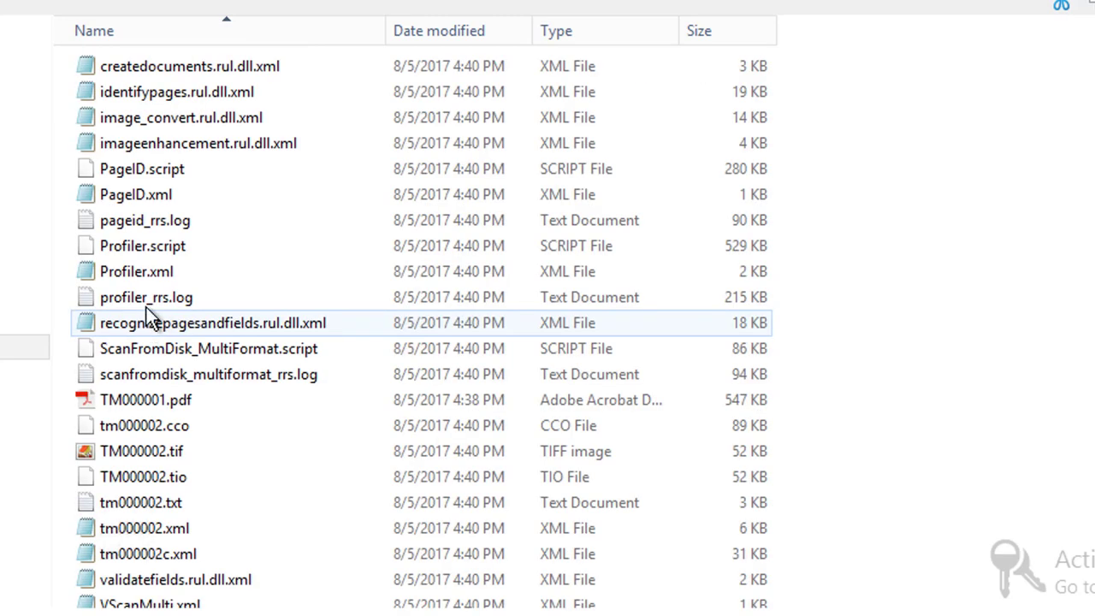
pyautogui.click(150, 461)
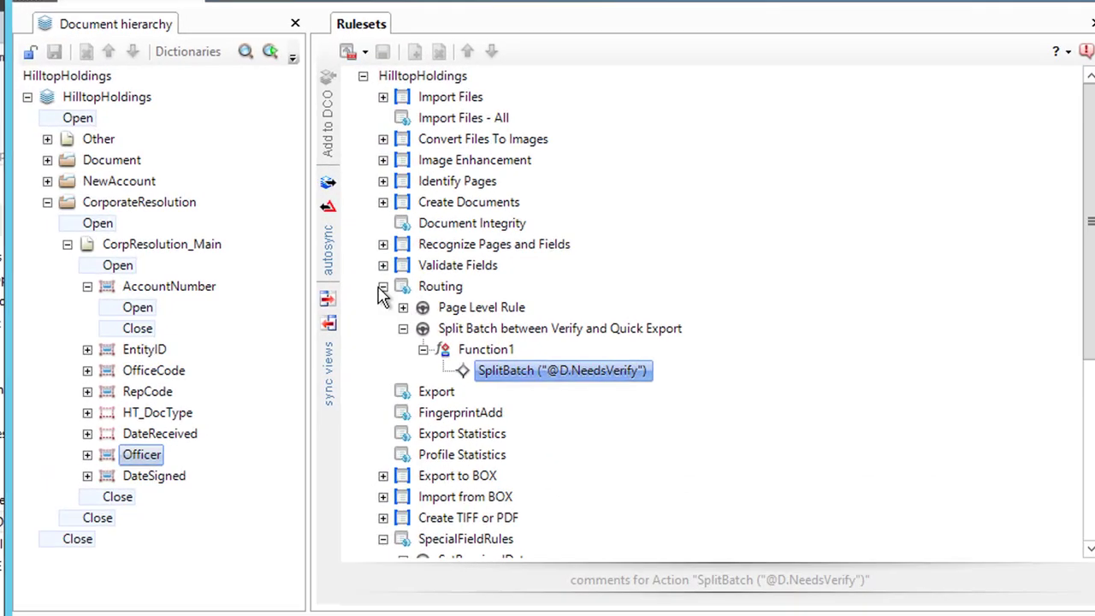
# Step: Add a new ruleset named TifTio to the HilltopHoldings application rulesets
pyautogui.click(382, 287)
pyautogui.click(414, 76)
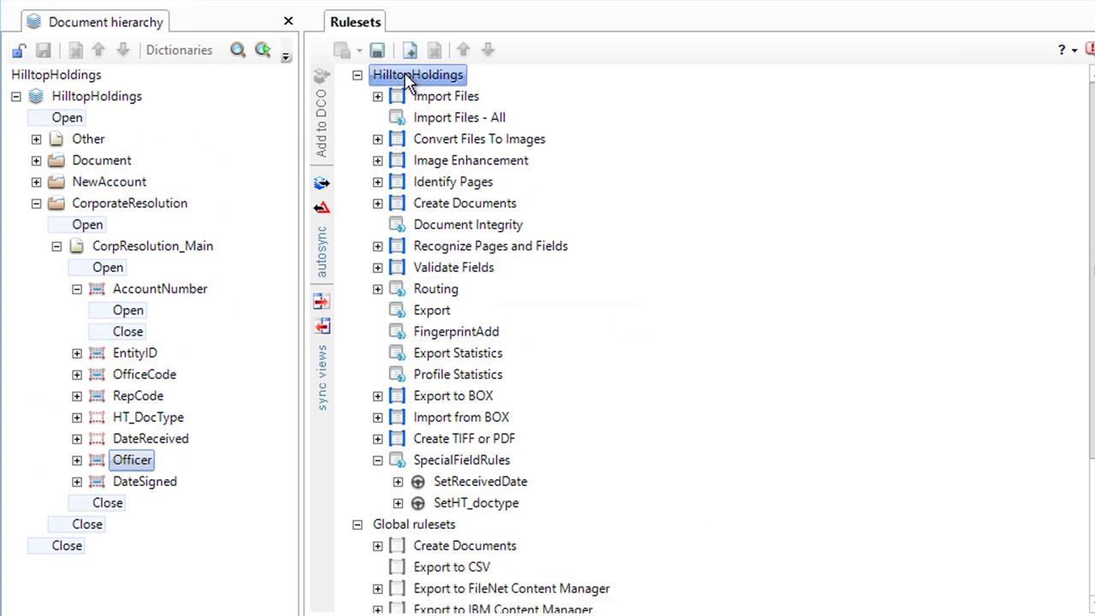
pyautogui.rightClick(413, 77)
pyautogui.click(445, 97)
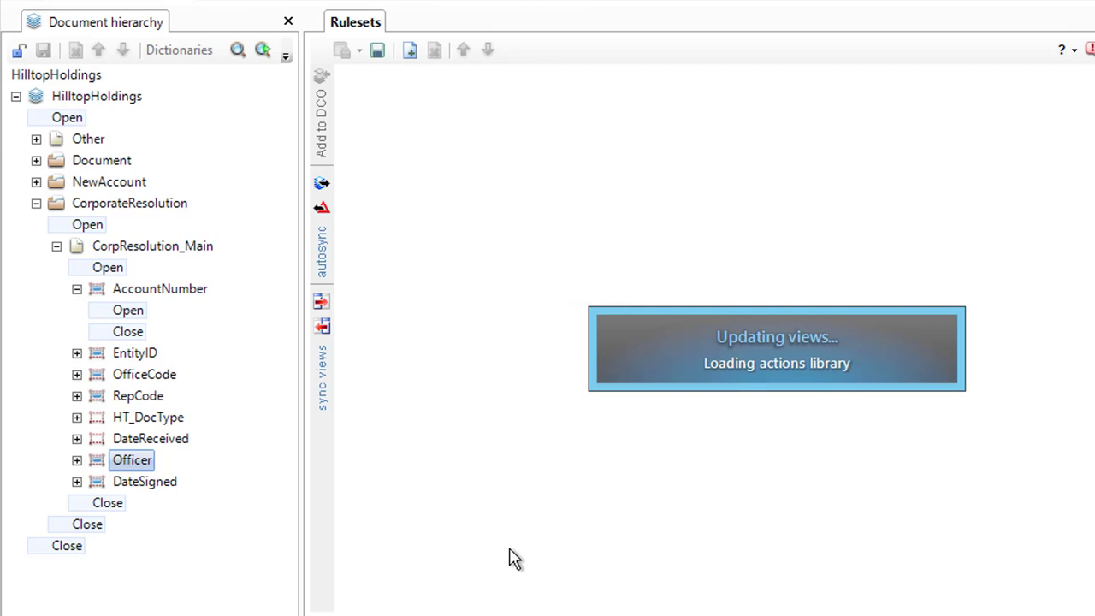
pyautogui.write('TifTo')
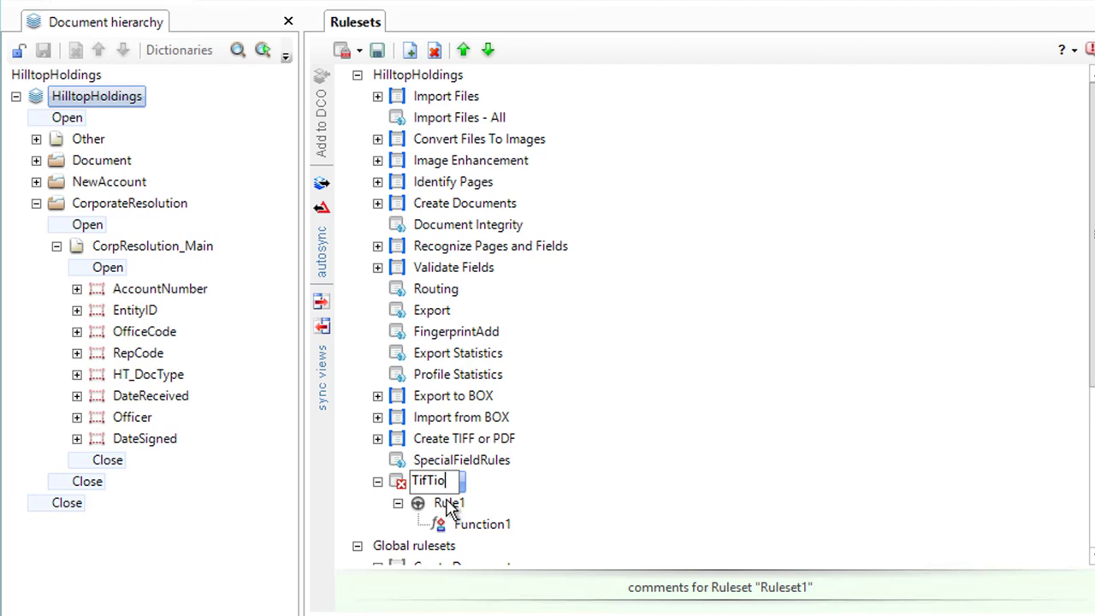
# Step: Rename the TifTio ruleset's rule as rTifTio and its function as fTifTio
pyautogui.click(451, 504)
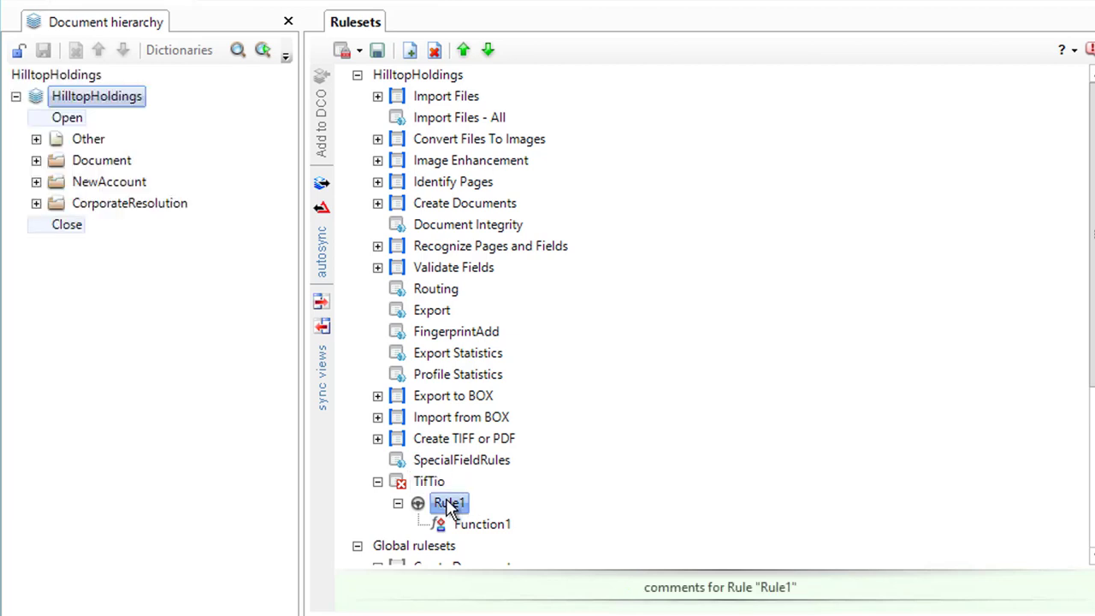
pyautogui.click(451, 505)
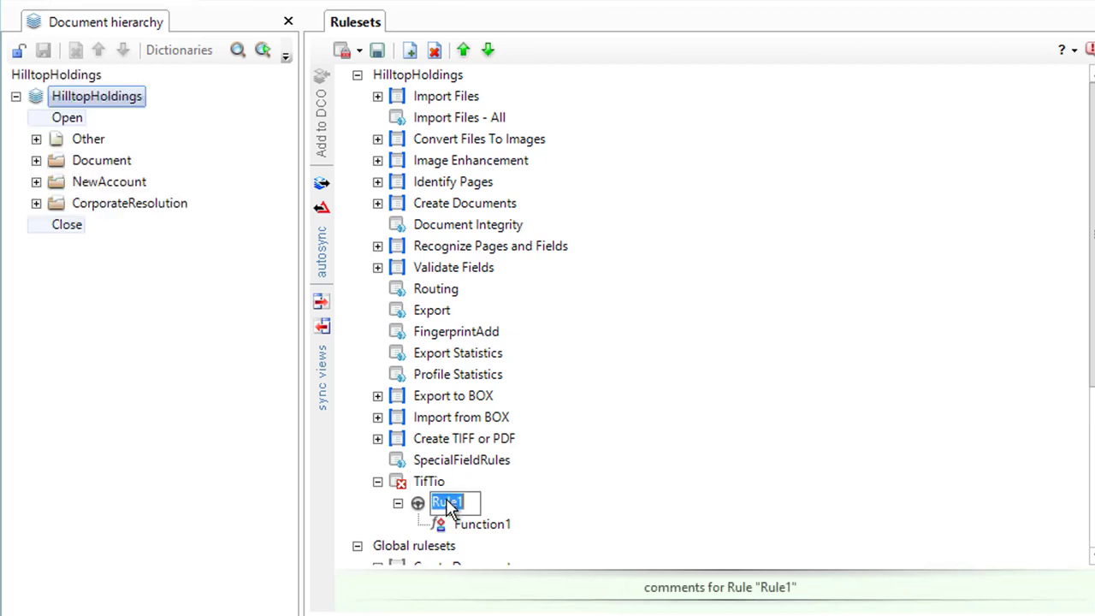
pyautogui.write('rTifTio')
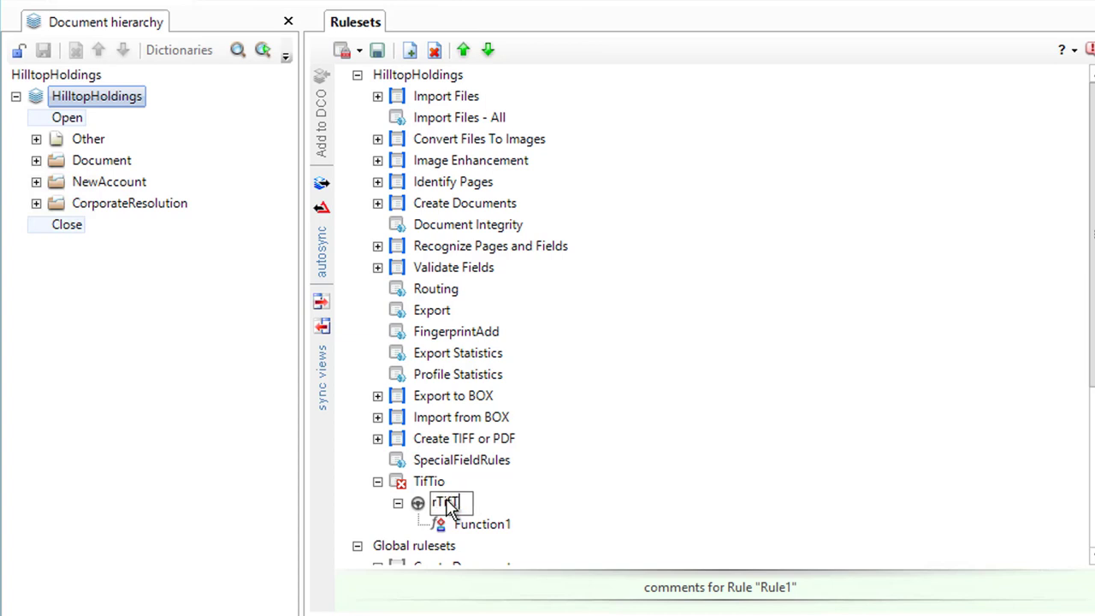
pyautogui.click(483, 526)
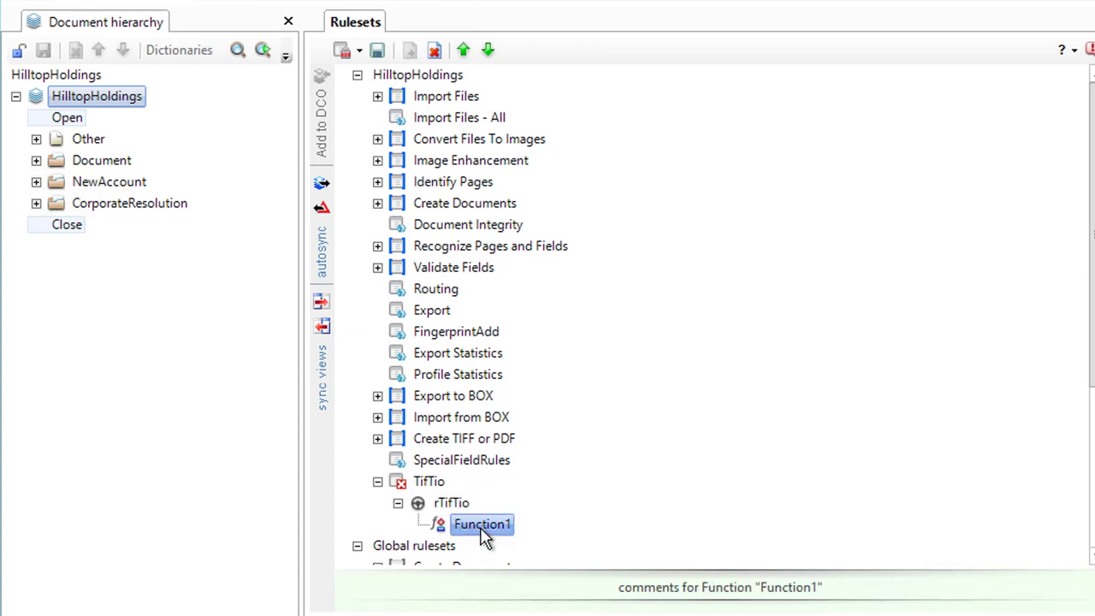
pyautogui.click(482, 525)
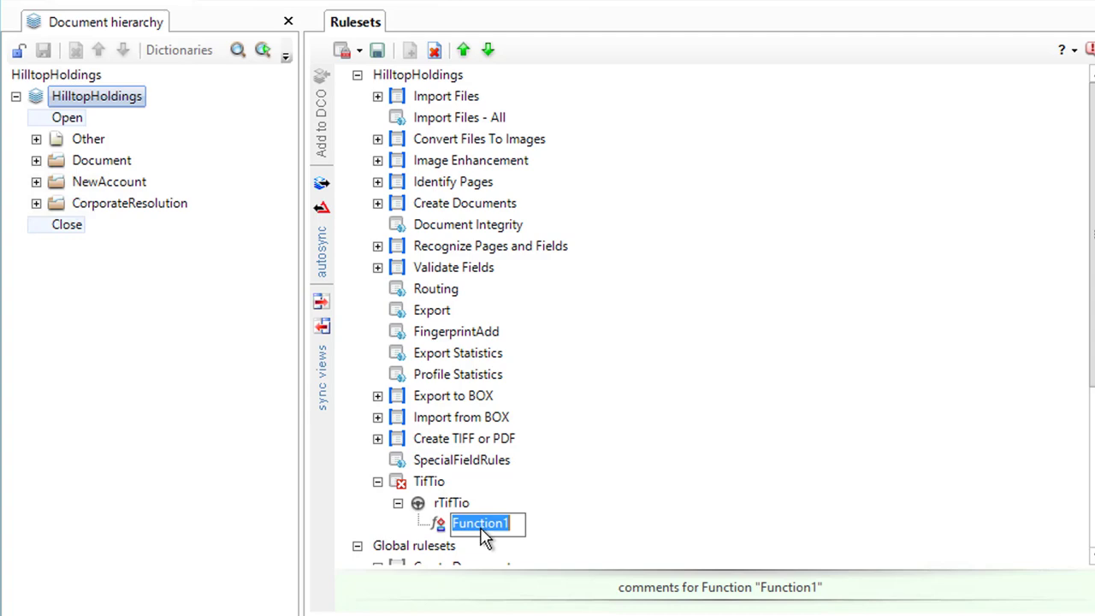
pyautogui.write('fTi')
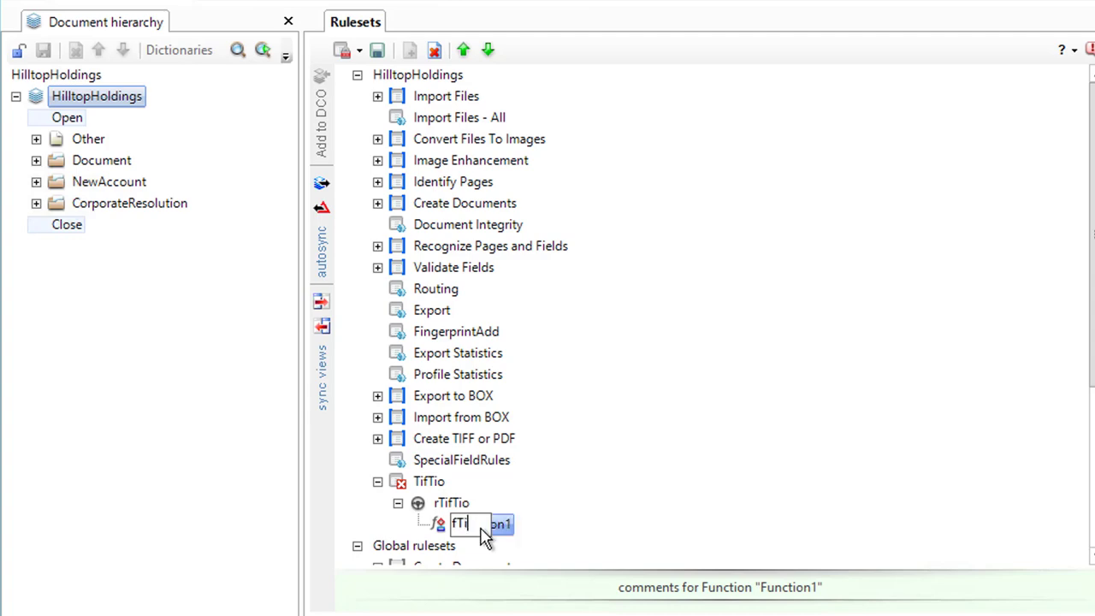
pyautogui.write('fTio')
pyautogui.press('Return')
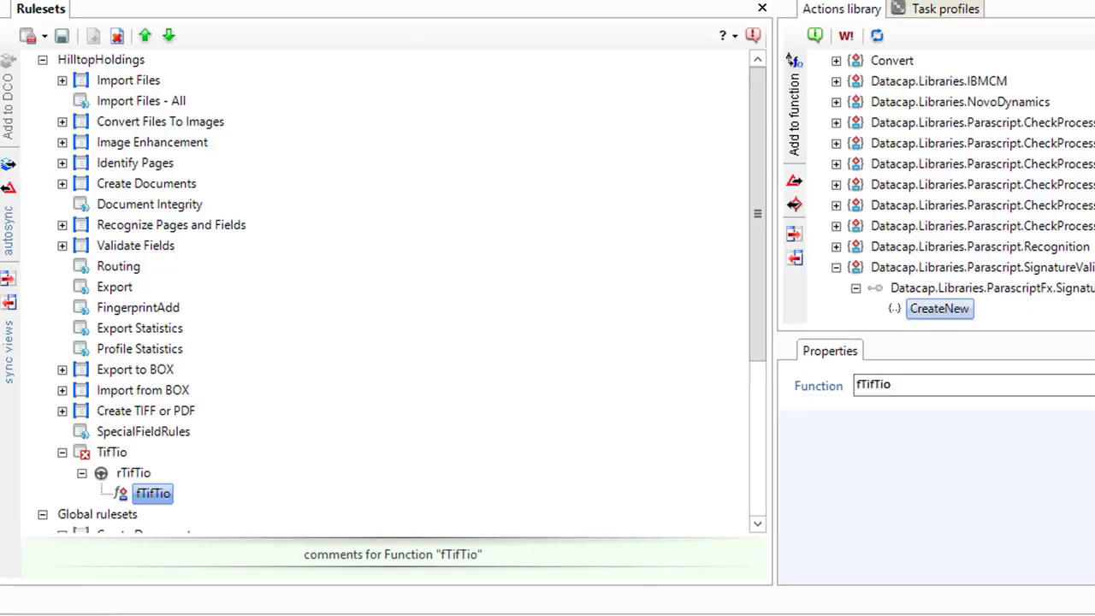
# Step: Add the FileIO library's SplitFileName action and two RenameFile actions to function fTifTio
pyautogui.scroll(5, 941, 188)
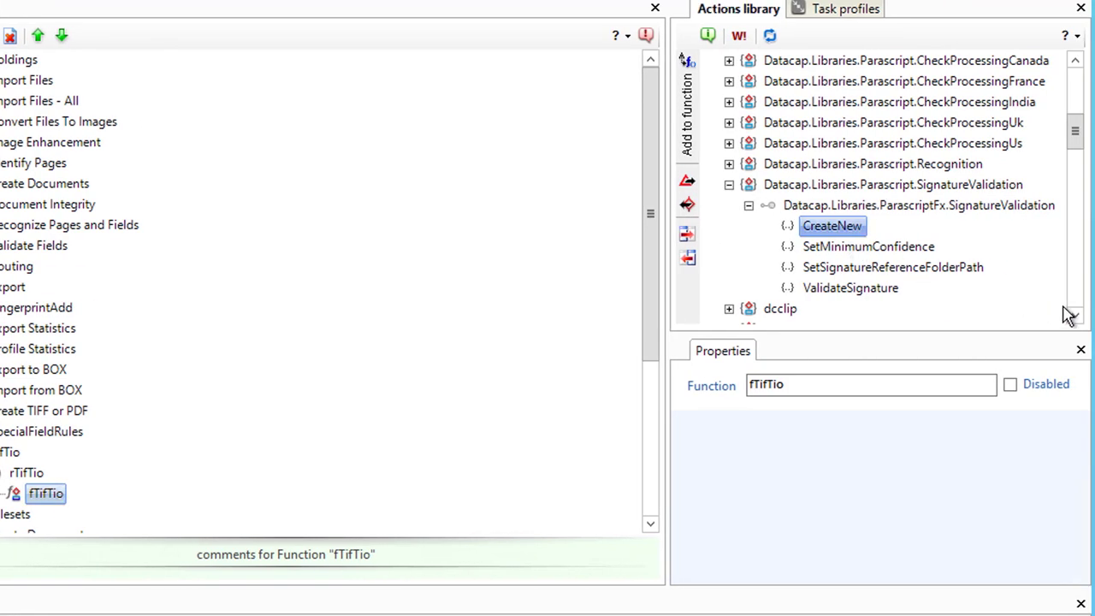
pyautogui.click(1081, 306)
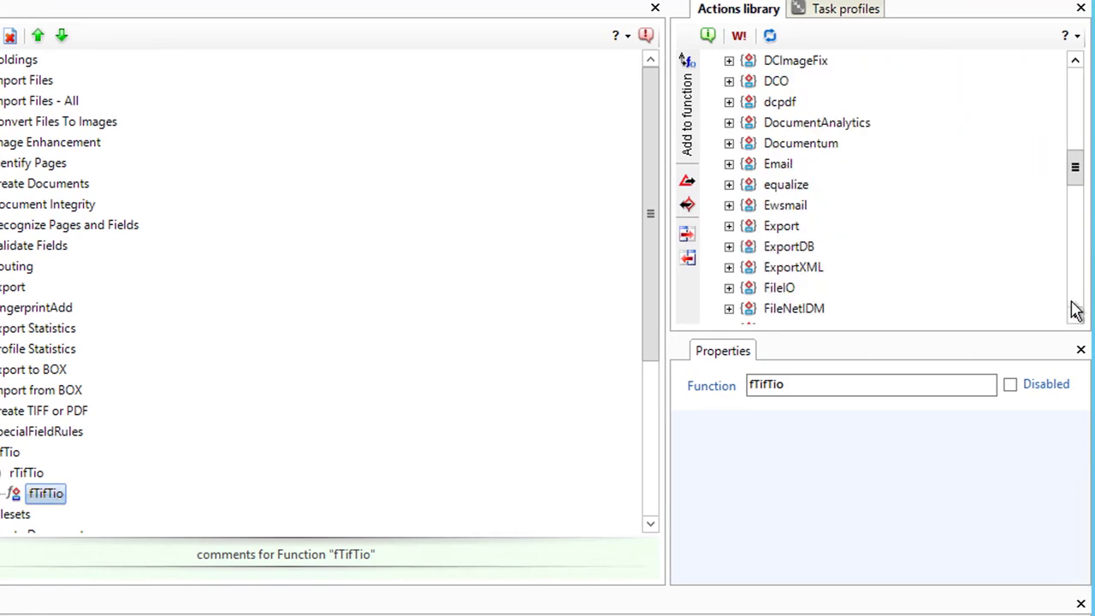
pyautogui.click(729, 289)
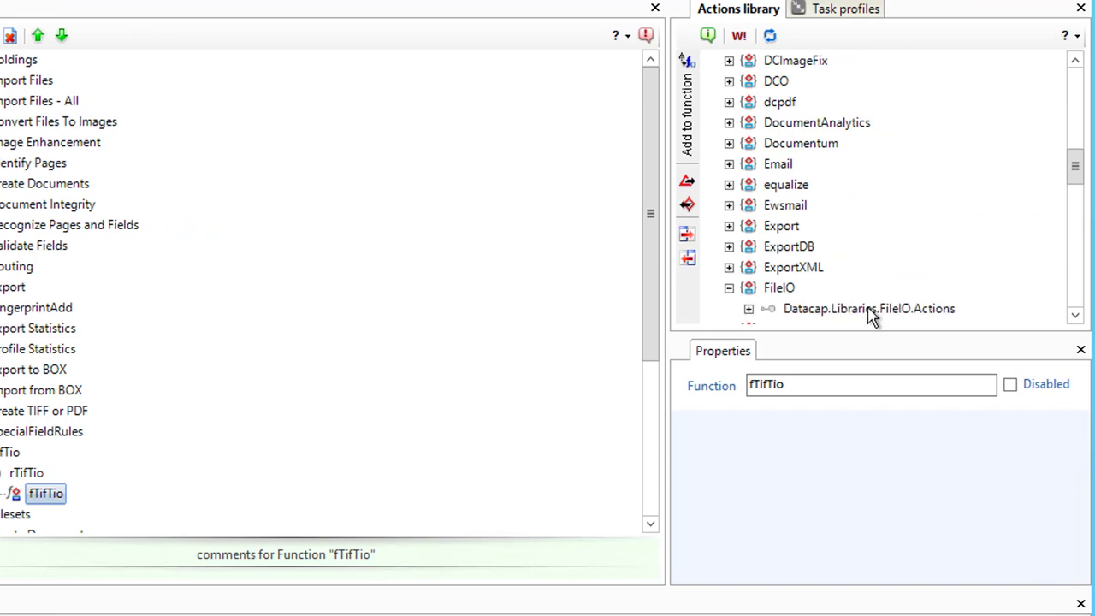
pyautogui.click(748, 311)
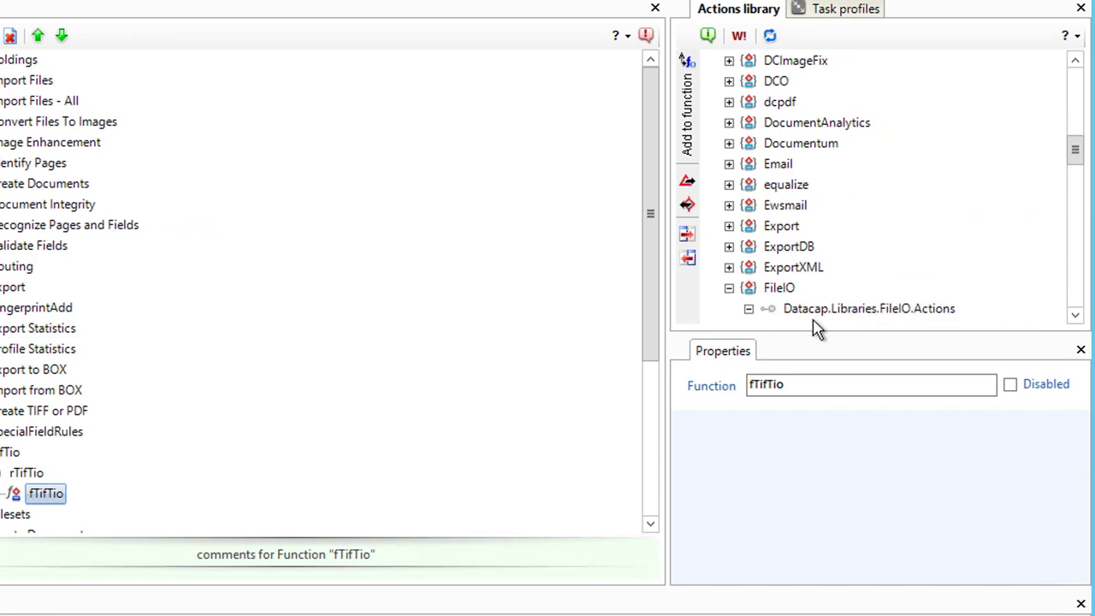
pyautogui.click(1076, 316)
pyautogui.click(1076, 315)
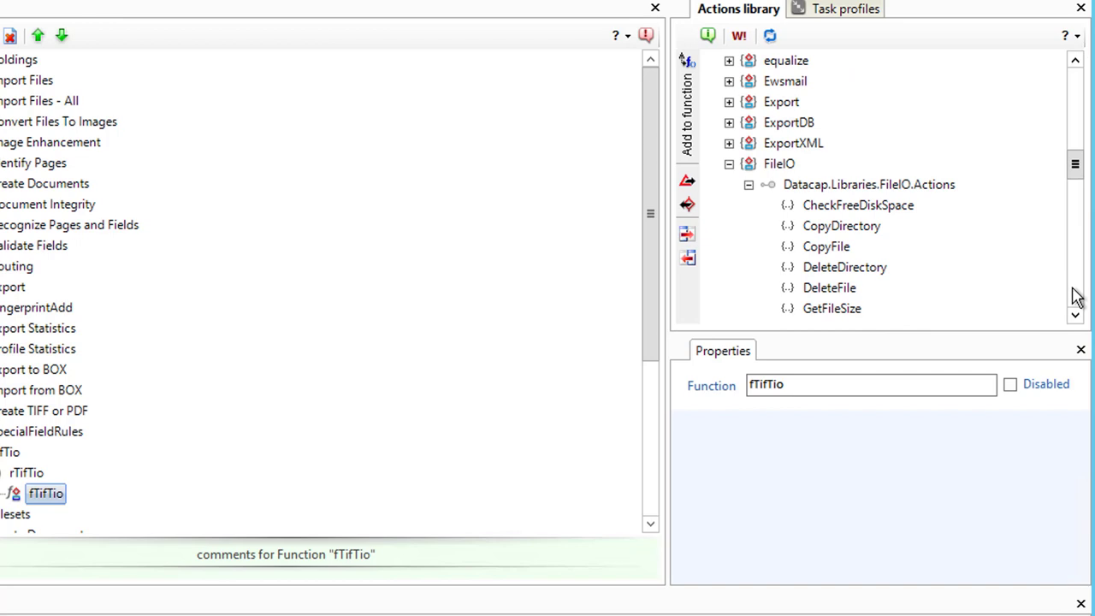
pyautogui.click(1076, 295)
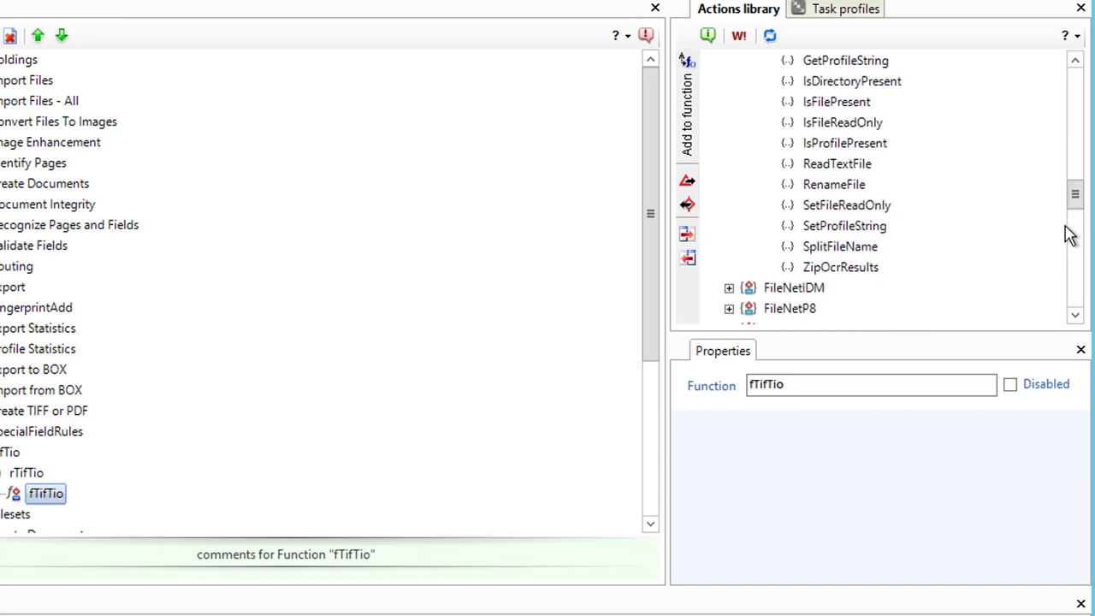
pyautogui.moveTo(1080, 203); pyautogui.dragTo(1075, 192)
pyautogui.click(851, 309)
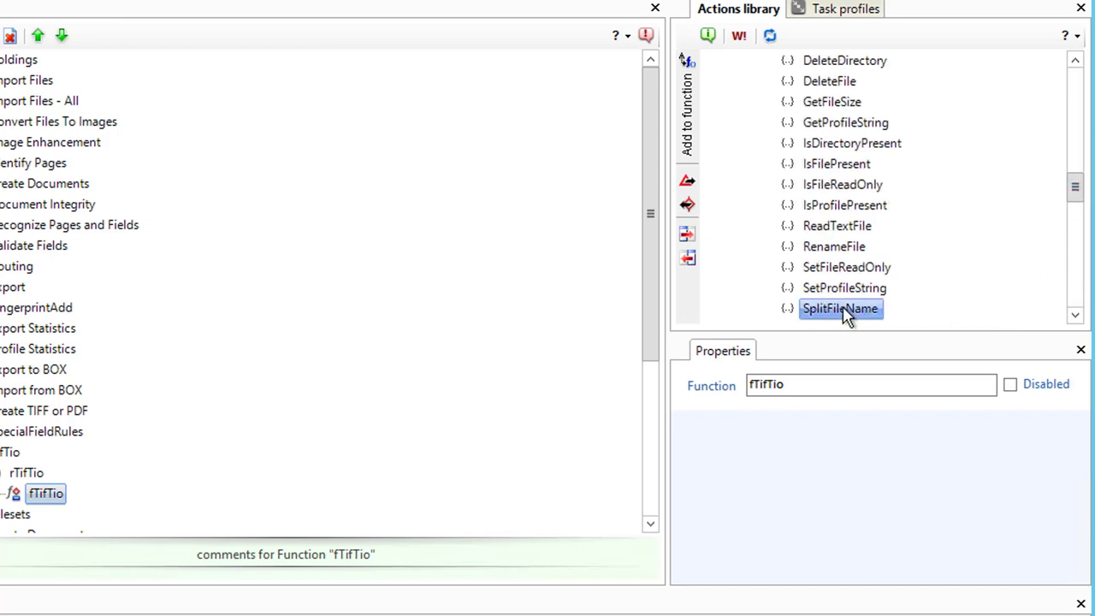
pyautogui.click(687, 111)
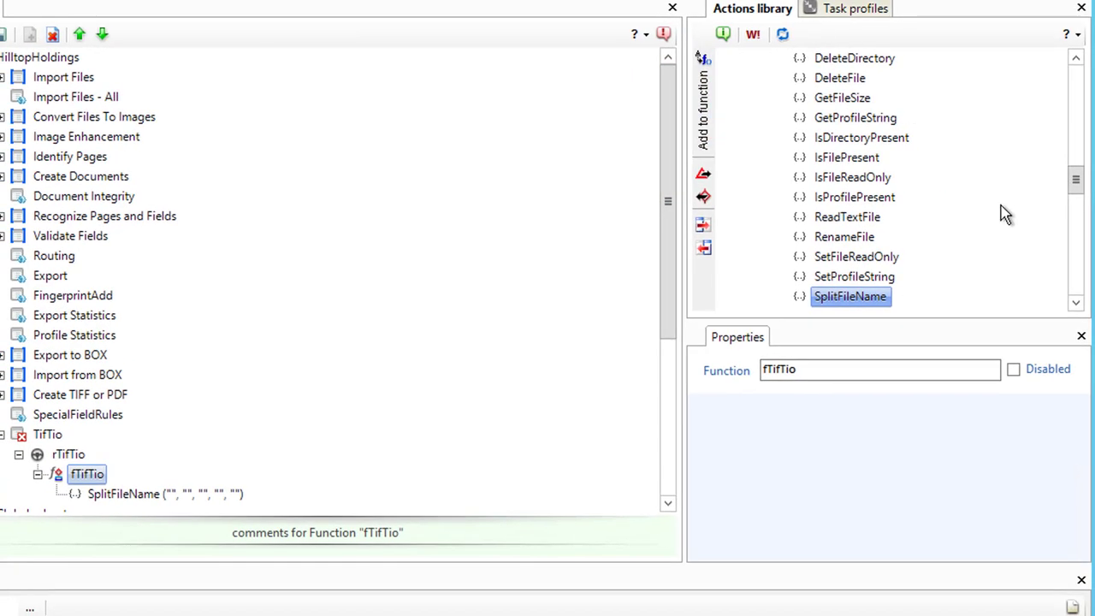
pyautogui.click(855, 238)
pyautogui.click(709, 144)
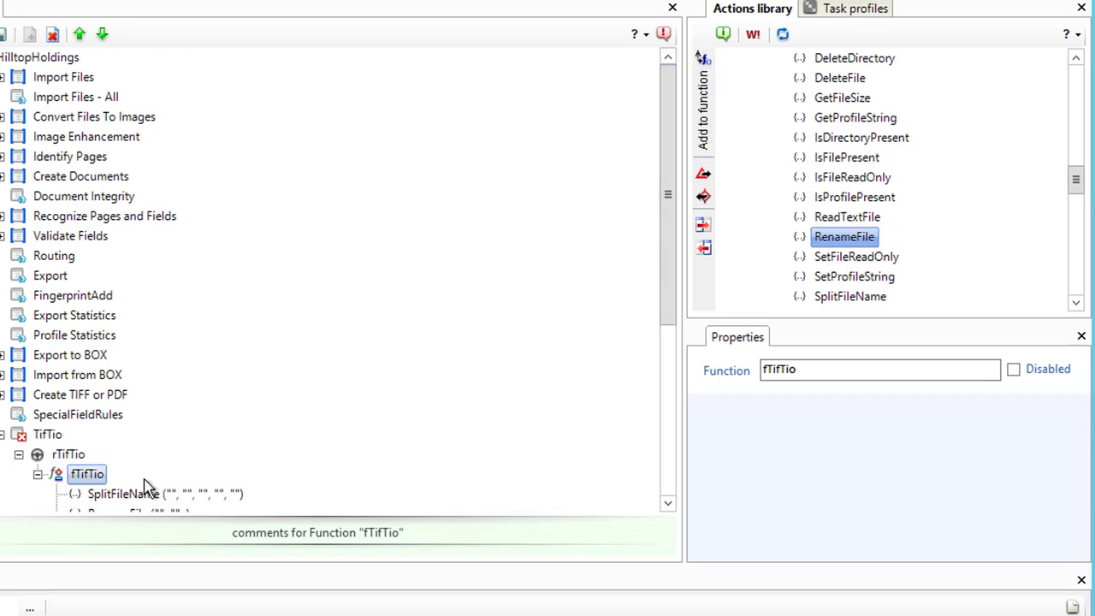
# Step: Set the SplitFileName action's inputFilename parameter to @P.IMAGEFILE, resizing the properties area to fit its parameters
pyautogui.click(121, 496)
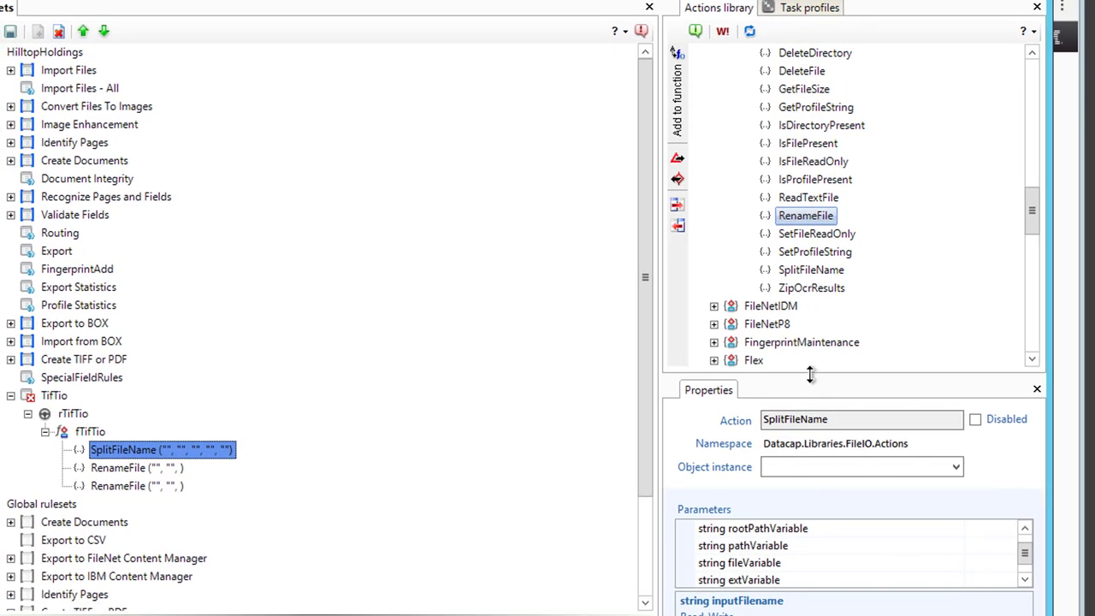
pyautogui.moveTo(811, 370); pyautogui.dragTo(811, 299)
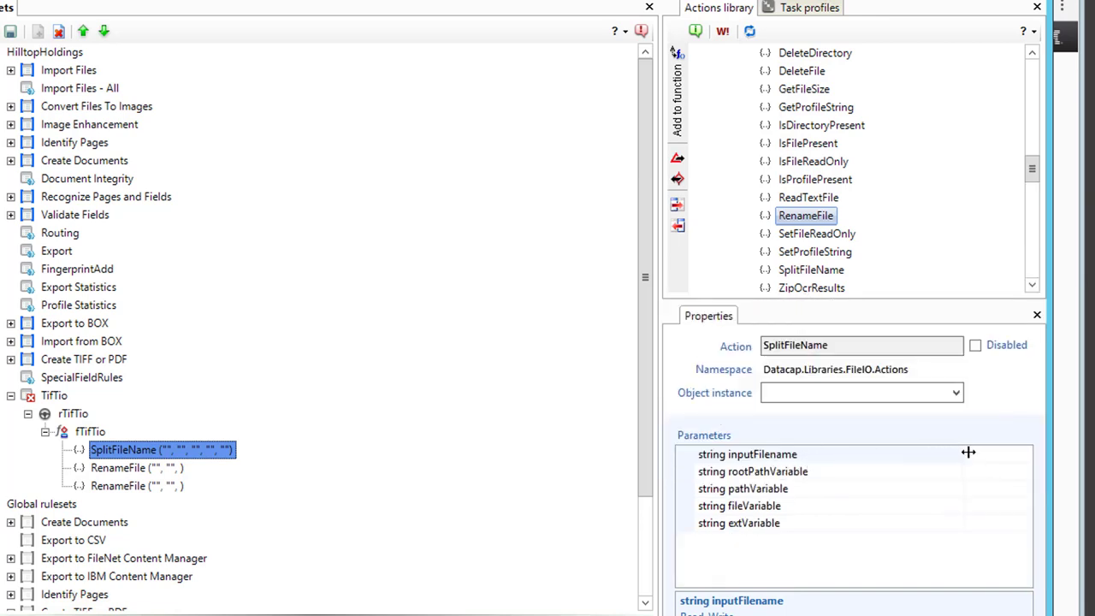
pyautogui.moveTo(964, 452); pyautogui.dragTo(854, 453)
pyautogui.click(878, 455)
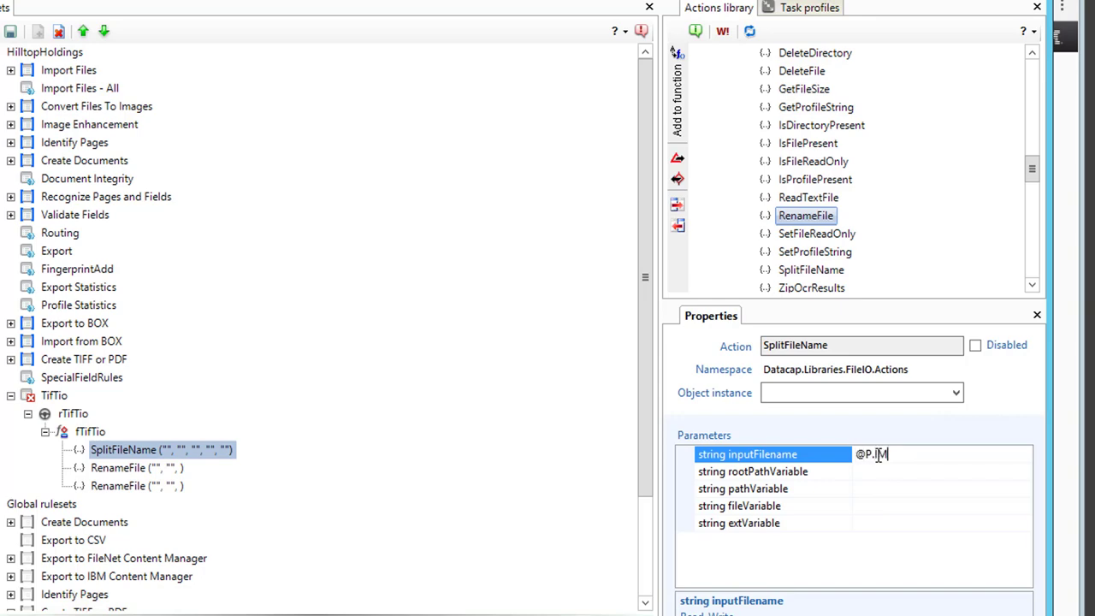
pyautogui.write('@P.IMAGEFILE')
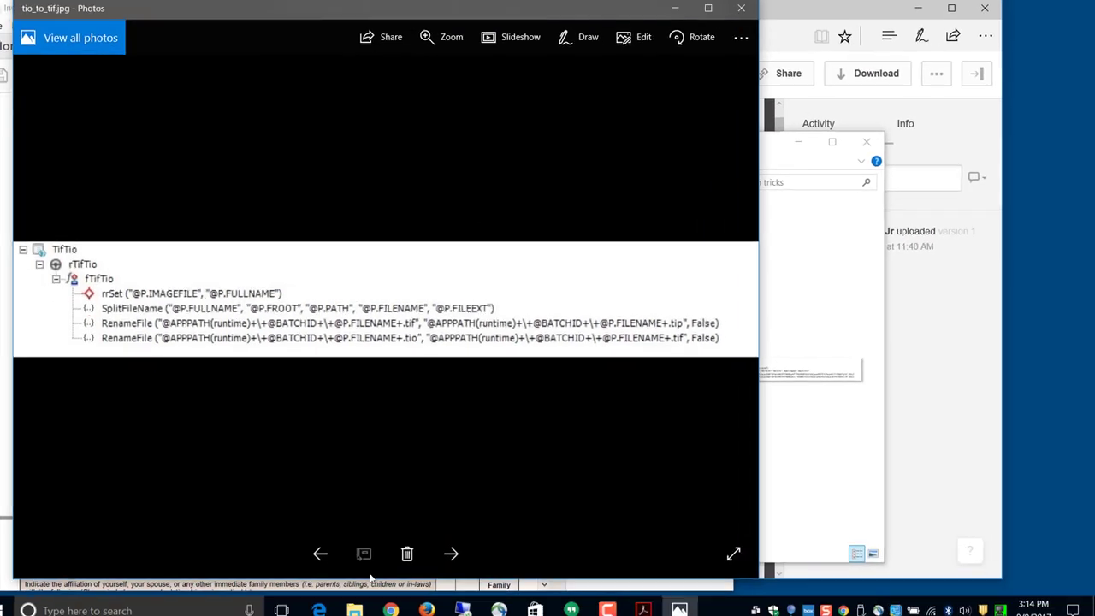
# Step: Open Profiler.xml from batch folder 20170805.000006 in the text editor and examine the IMAGEFILE variable of page TM000002
pyautogui.click(473, 602)
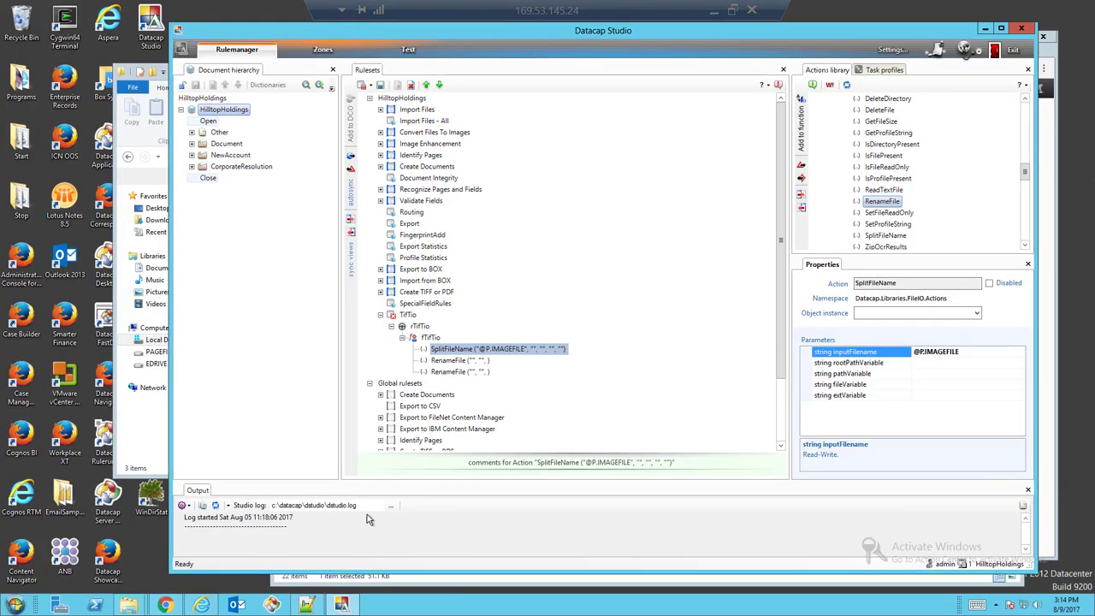
pyautogui.moveTo(128, 605)
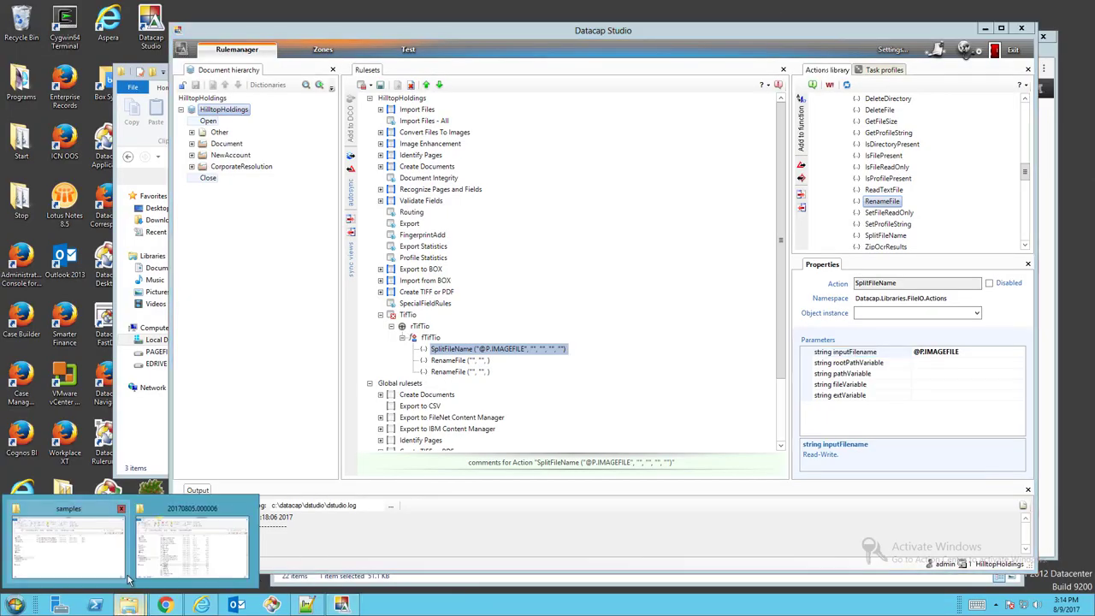
pyautogui.click(171, 563)
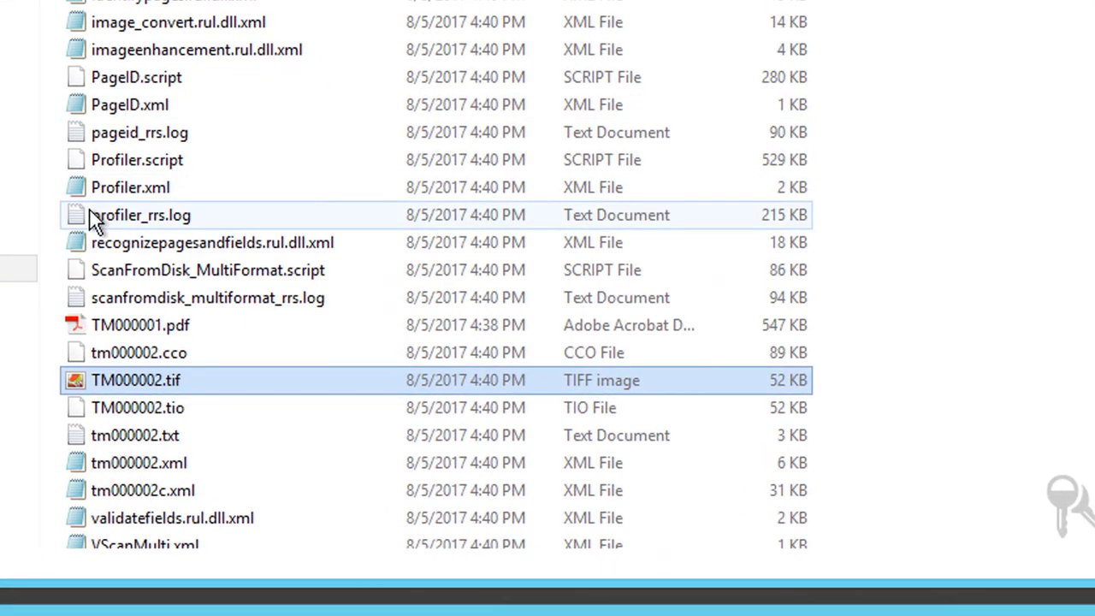
pyautogui.click(123, 208)
pyautogui.rightClick(84, 185)
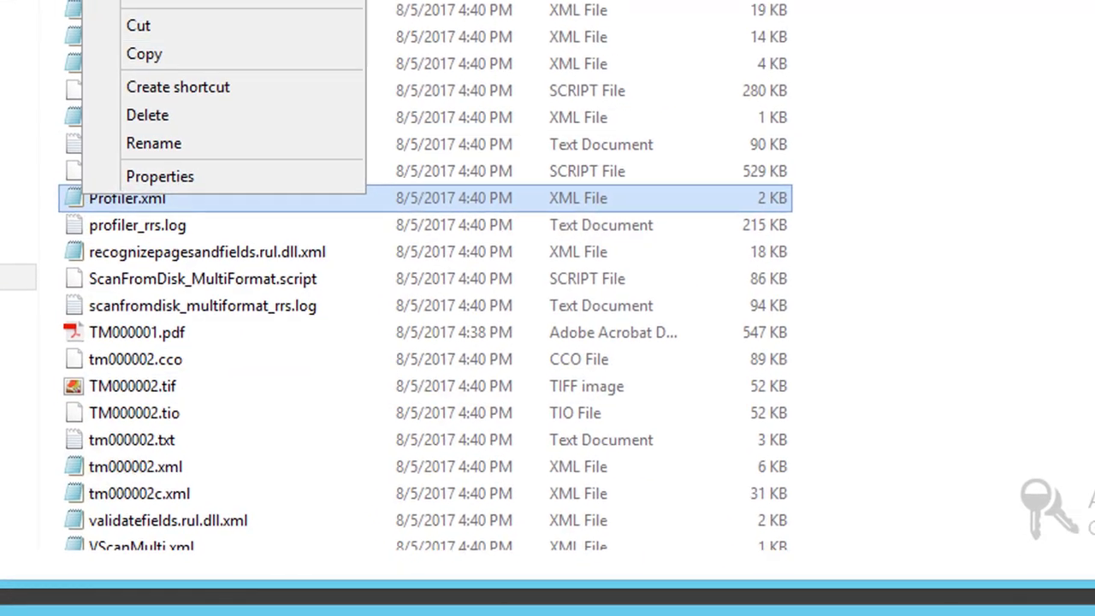
pyautogui.click(178, 0)
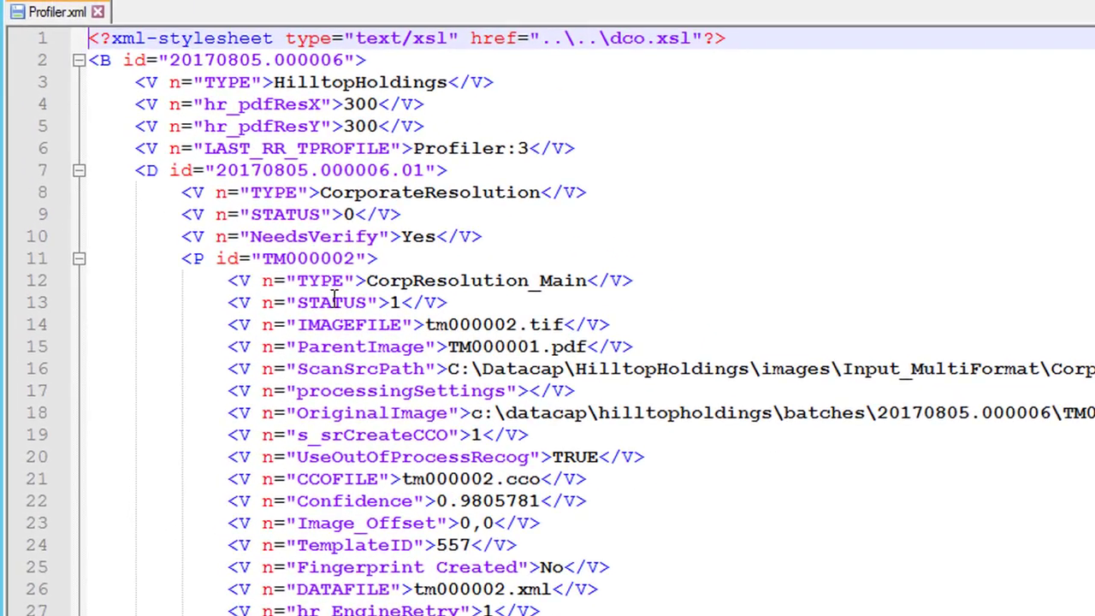
pyautogui.doubleClick(339, 324)
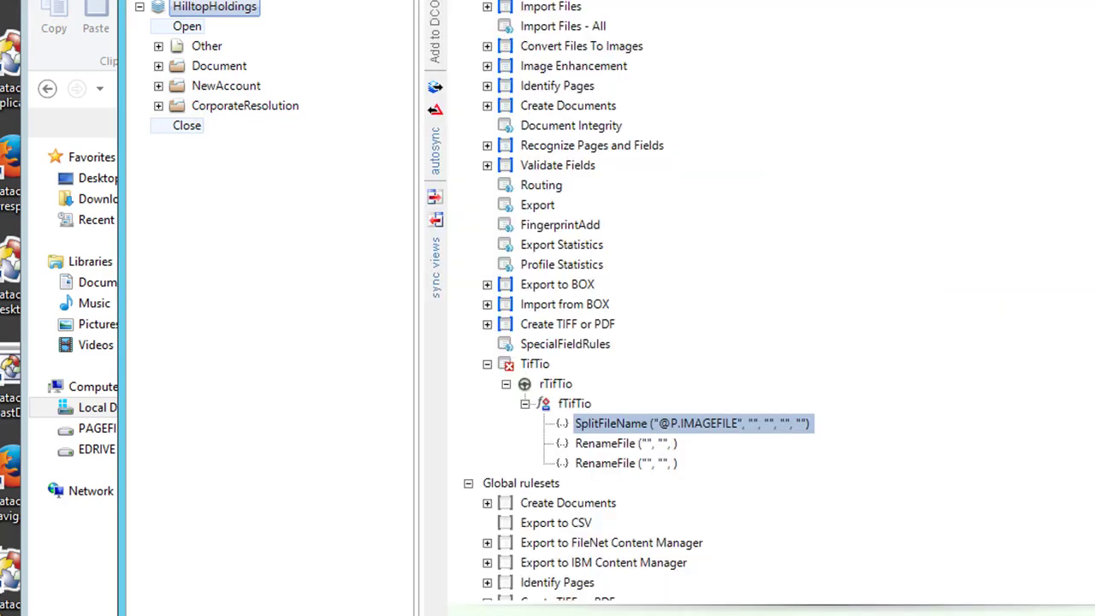
# Step: Set the SplitFileName action's rootPathVariable parameter to @P.FPATH
pyautogui.write('@')
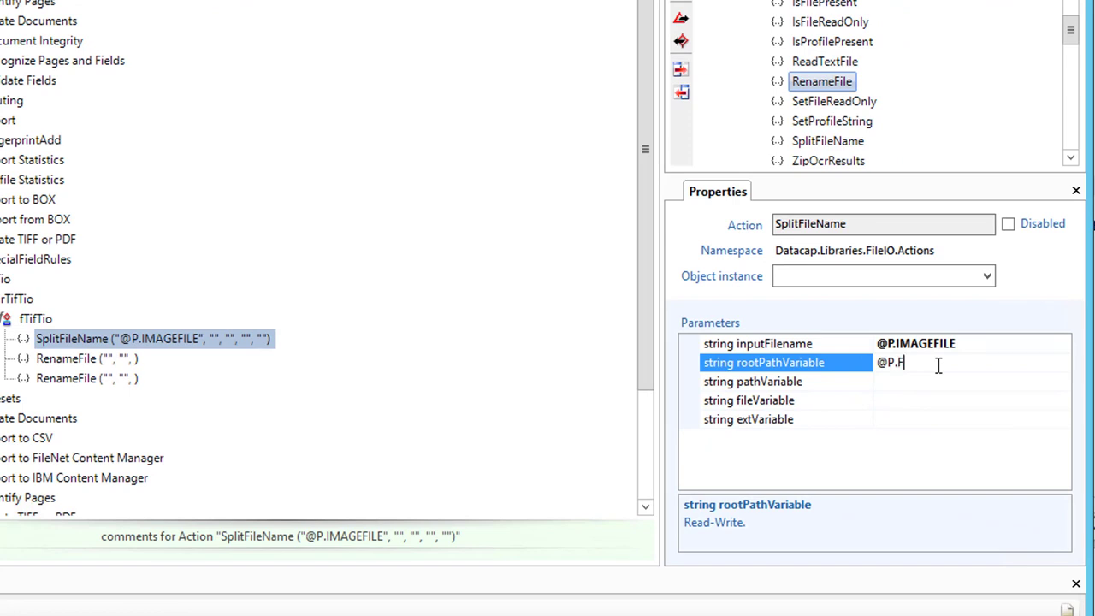
pyautogui.write('P.FPATH')
pyautogui.click(929, 381)
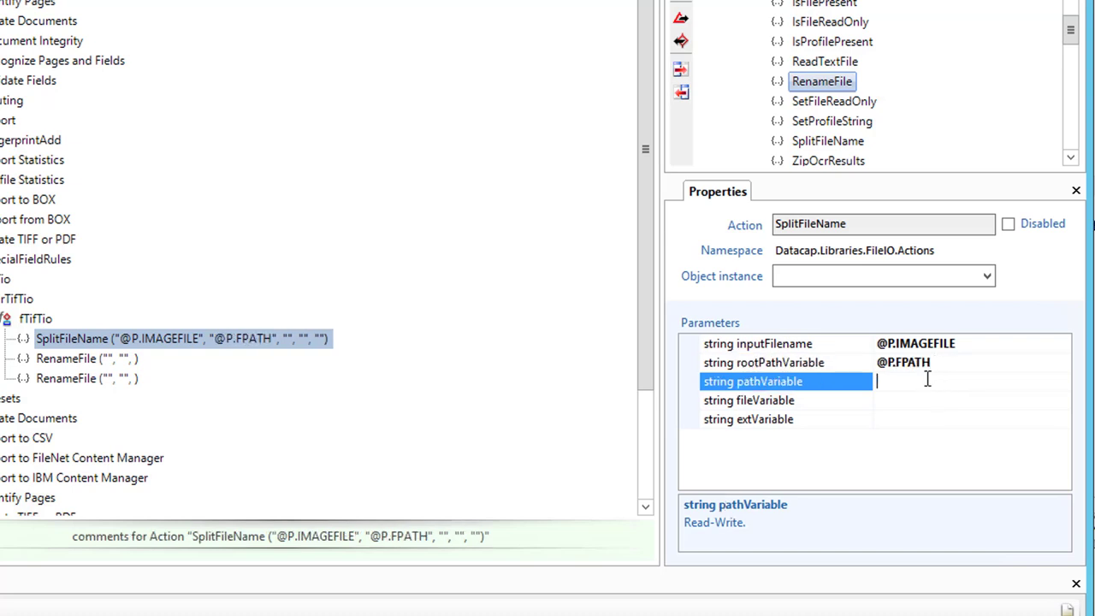
# Step: Set the SplitFileName action's rootPathVariable parameter to @P.FROOT and its pathVariable parameter to @P.FPATH
pyautogui.write('@P.F')
pyautogui.click(939, 362)
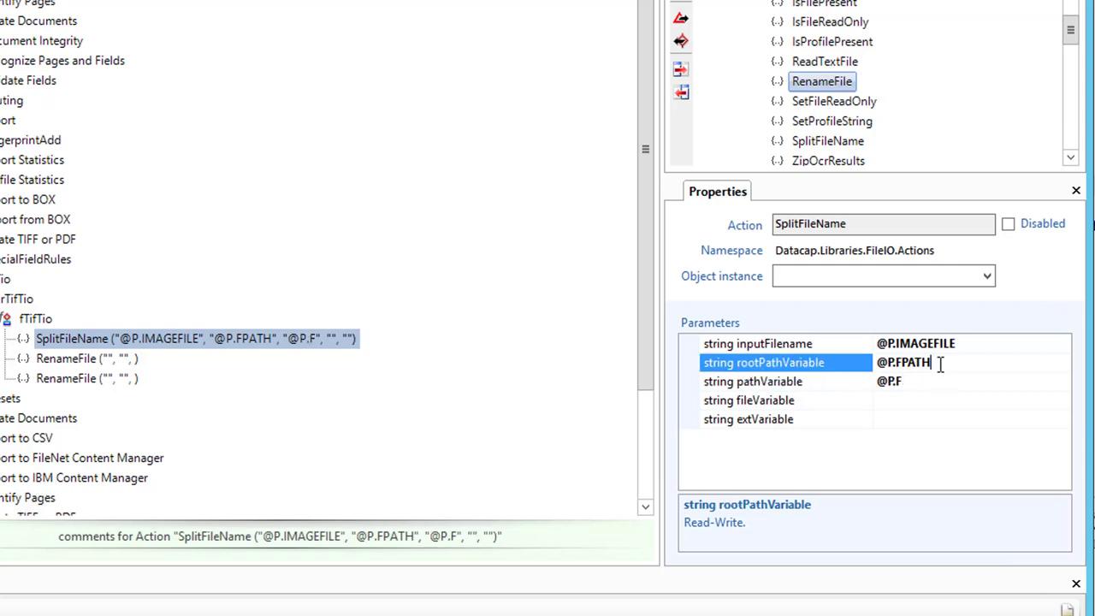
pyautogui.press('BackSpace')
pyautogui.press('BackSpace')
pyautogui.write('Roo')
pyautogui.press('BackSpace')
pyautogui.press('BackSpace')
pyautogui.write('OOT')
pyautogui.click(942, 377)
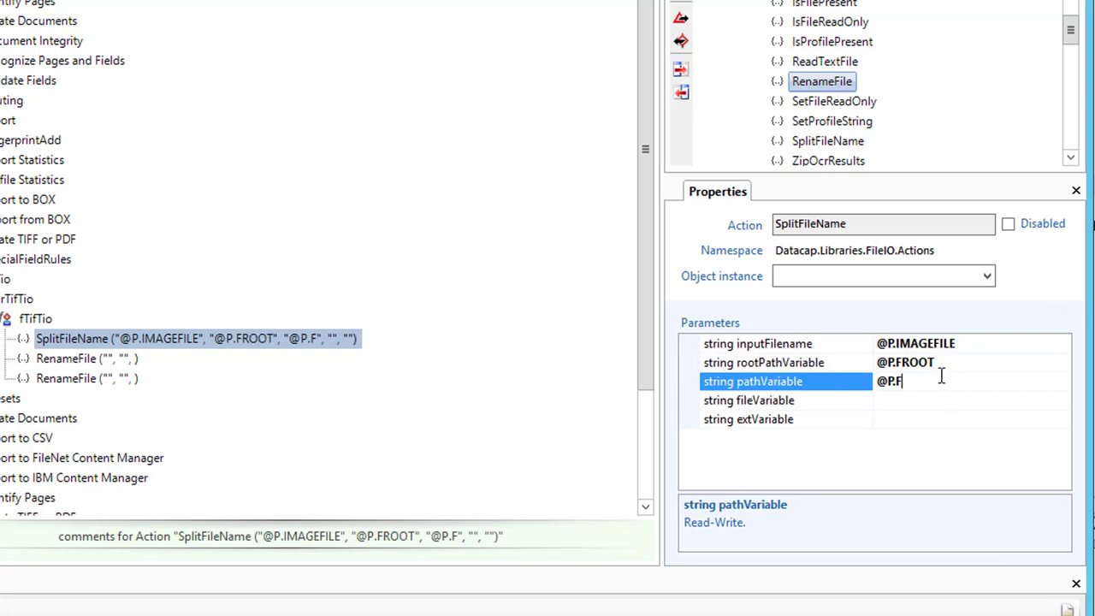
pyautogui.write('PATH')
# Step: Set the SplitFileName action's fileVariable parameter to @P.FFILE and its extVariable parameter to @P.FEXT
pyautogui.click(942, 399)
pyautogui.write('@')
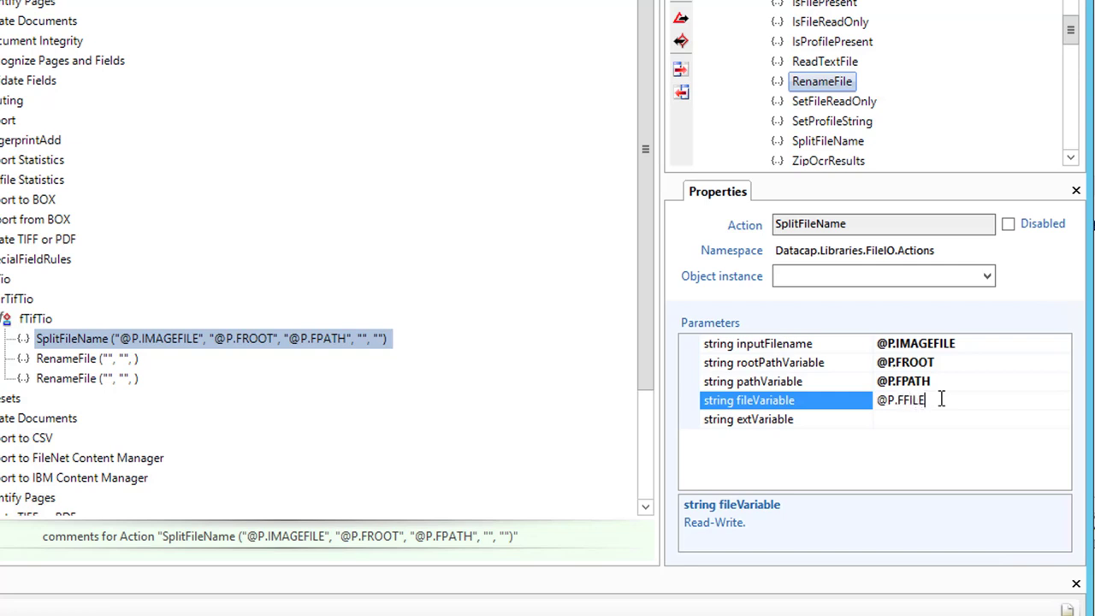
pyautogui.write('P.FFILE')
pyautogui.click(936, 418)
pyautogui.write('@')
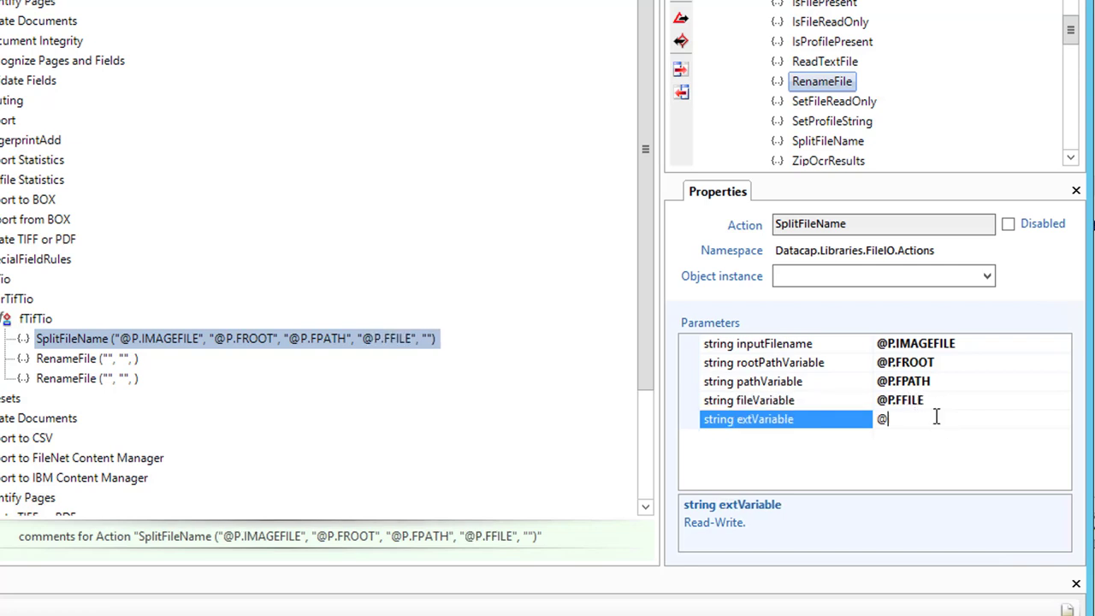
pyautogui.write('P.FEXT')
pyautogui.press('Return')
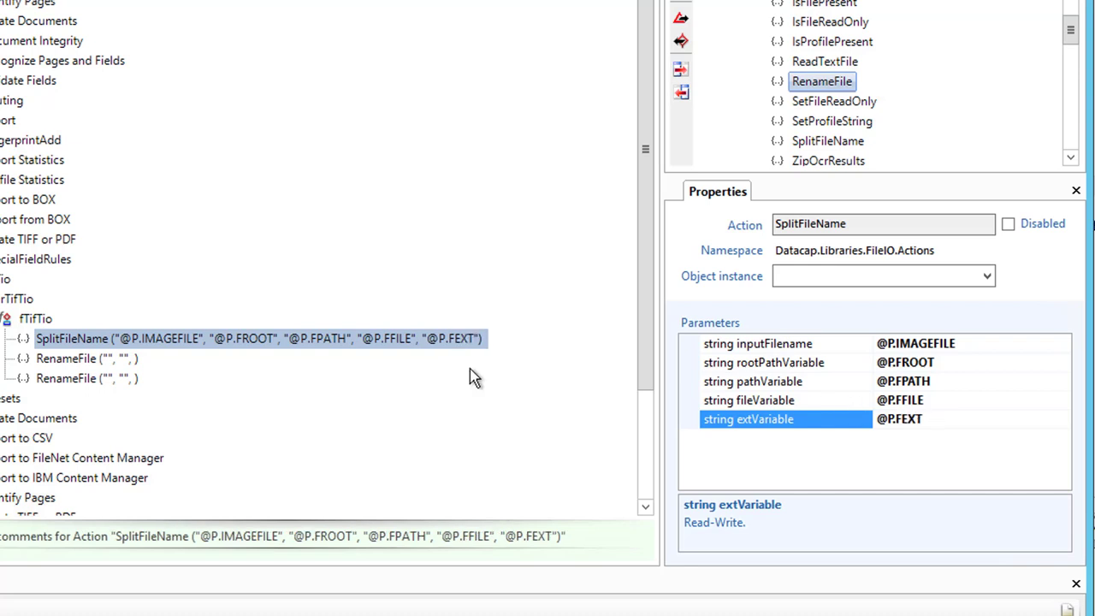
# Step: Open the first RenameFile action's oldName parameter for editing, widening the column of parameter values
pyautogui.click(62, 364)
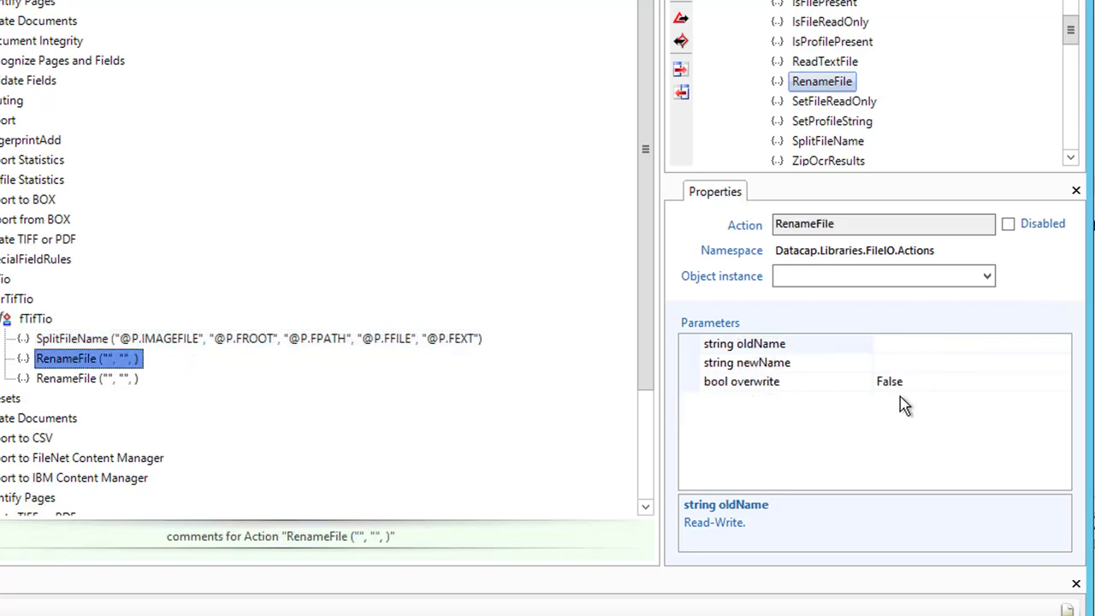
pyautogui.moveTo(874, 343); pyautogui.dragTo(826, 343)
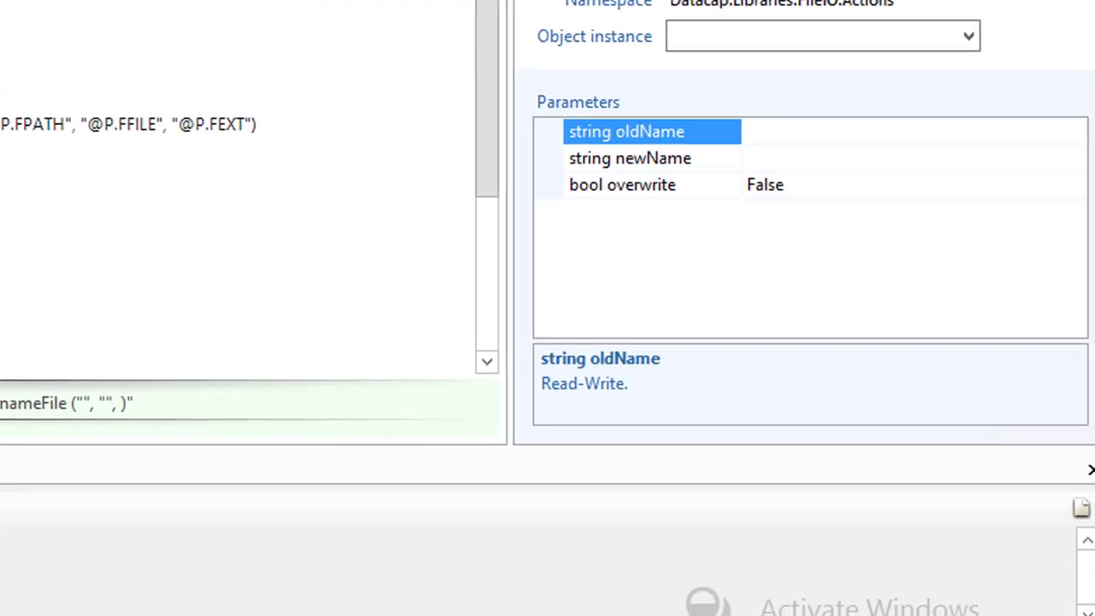
pyautogui.click(893, 143)
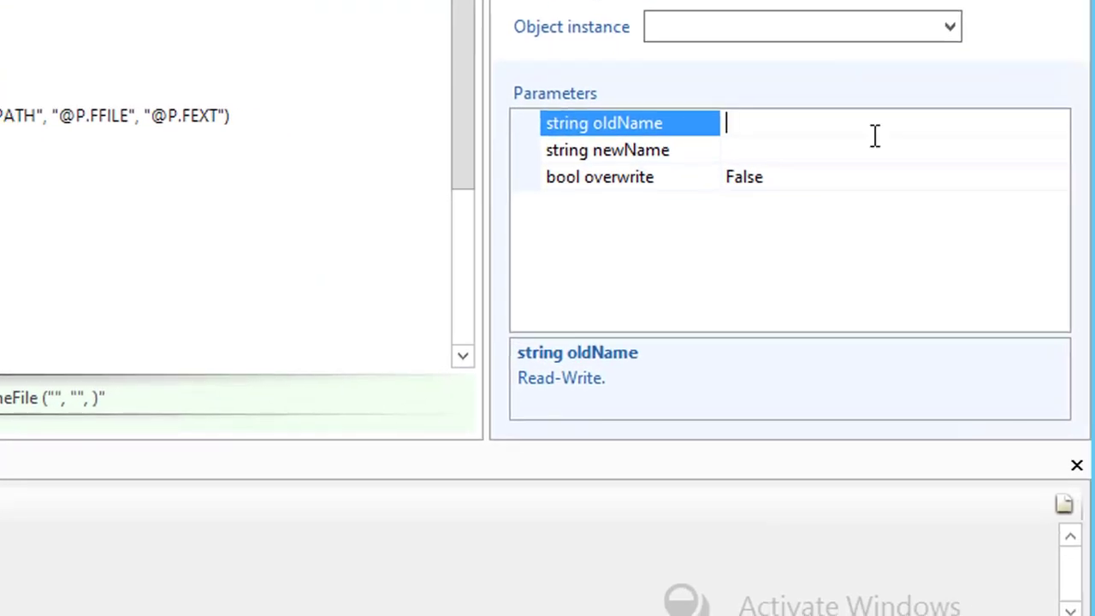
pyautogui.write('@APP')
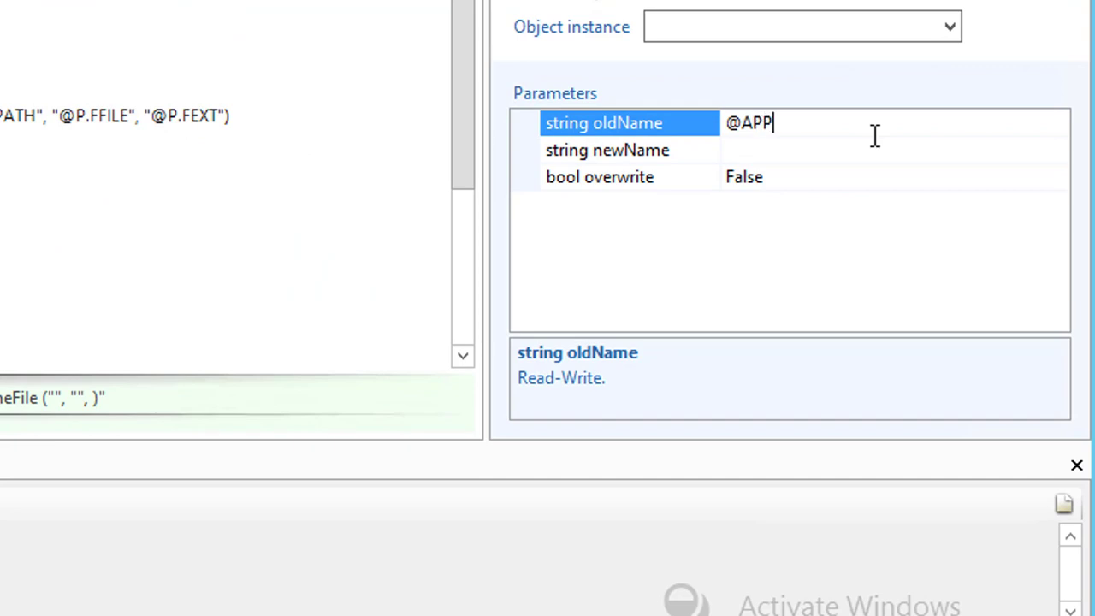
pyautogui.write('ATH(')
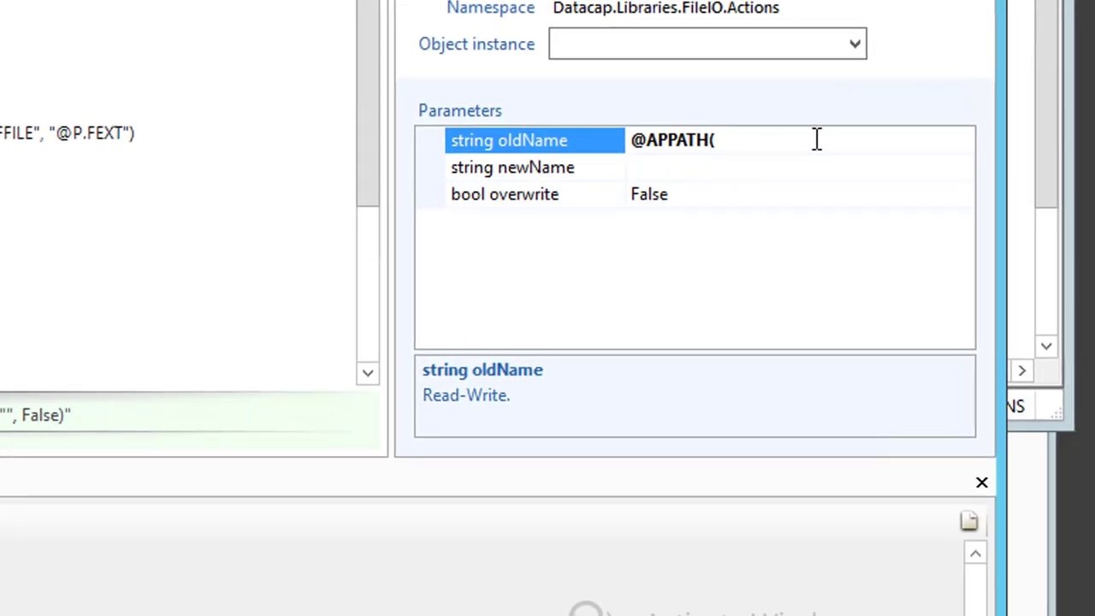
pyautogui.press('BackSpace')
pyautogui.press('BackSpace')
pyautogui.press('BackSpace')
pyautogui.press('BackSpace')
pyautogui.press('BackSpace')
pyautogui.press('BackSpace')
pyautogui.press('BackSpace')
pyautogui.press('BackSpace')
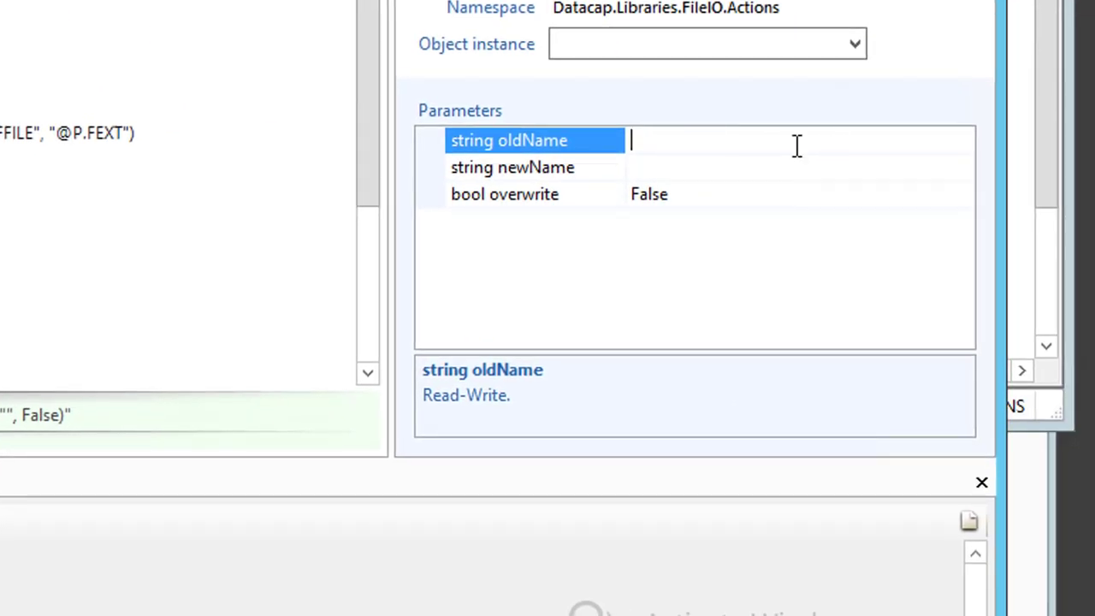
pyautogui.write('@APPPA')
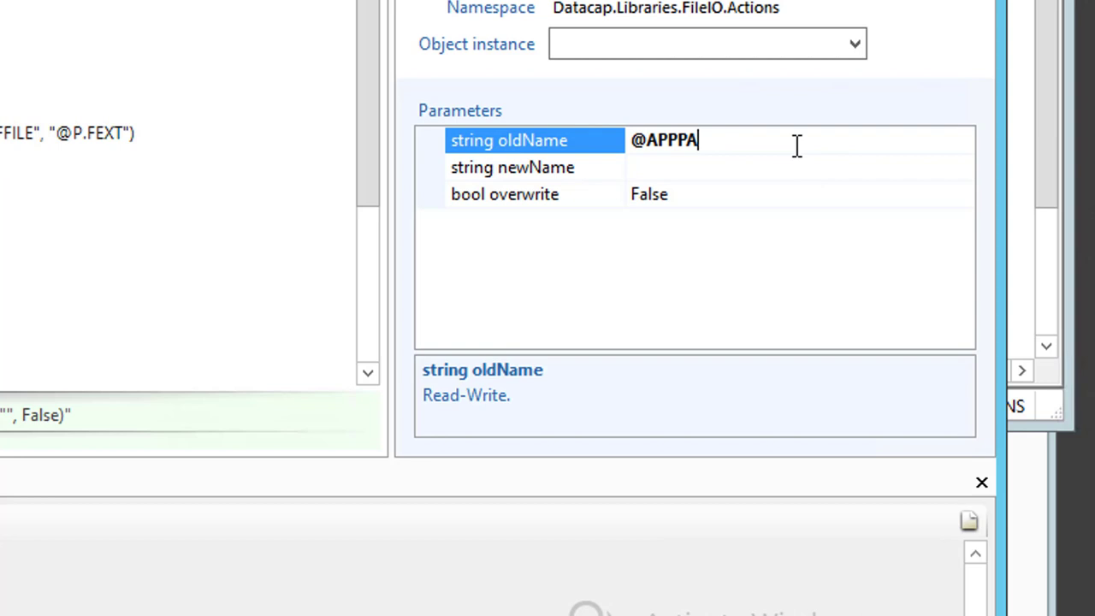
pyautogui.write('TH(runtime)')
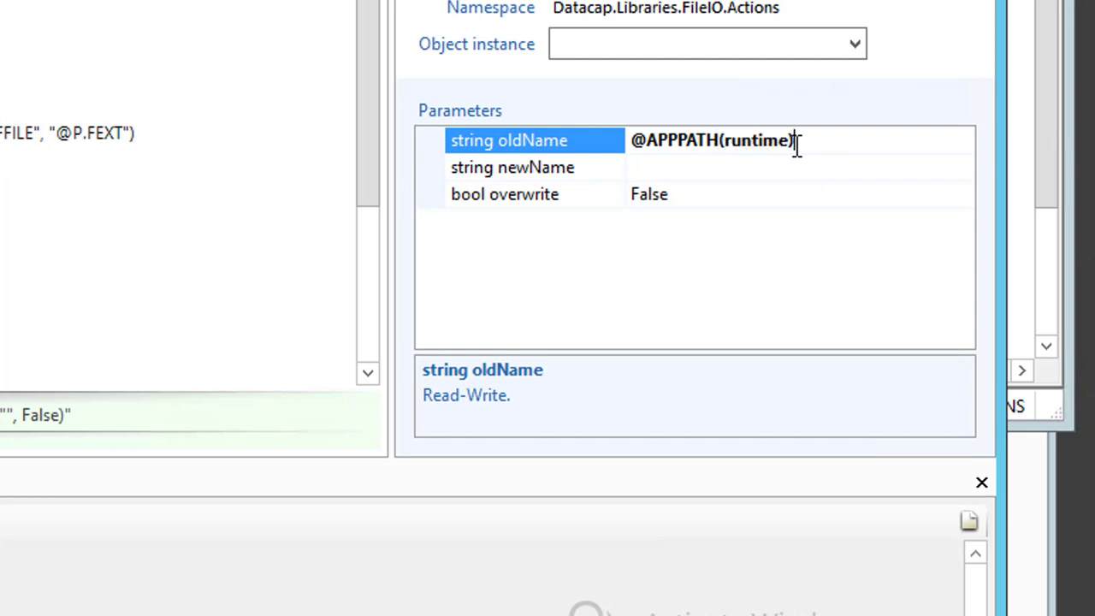
pyautogui.write('+\\')
pyautogui.press('BackSpace')
pyautogui.write('+@')
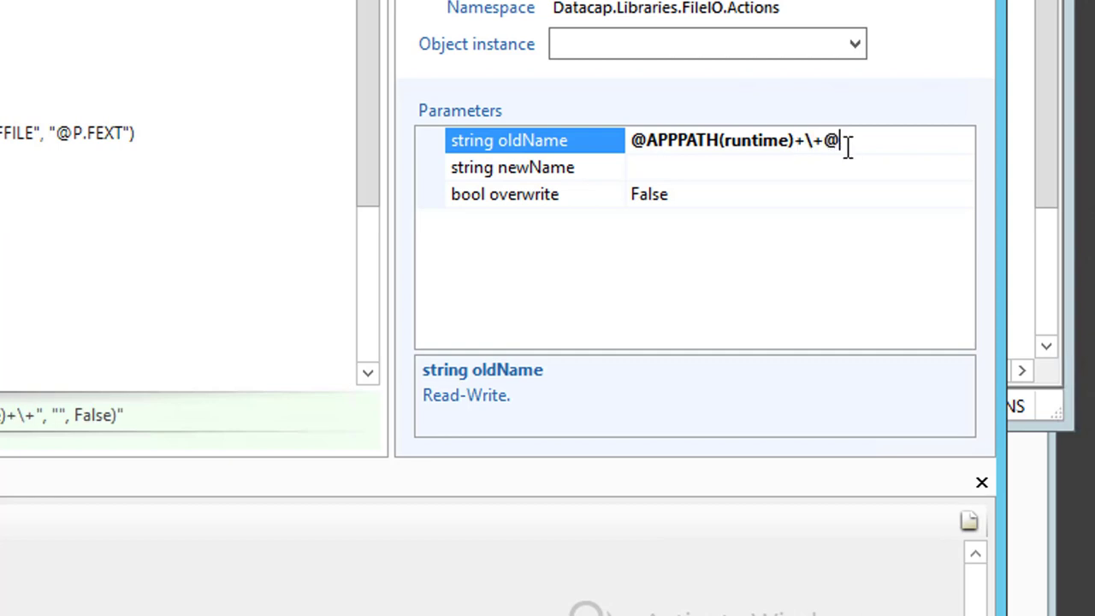
pyautogui.write('BATCHid+\\+')
pyautogui.press('BackSpace')
pyautogui.press('BackSpace')
pyautogui.press('BackSpace')
pyautogui.press('BackSpace')
pyautogui.press('BackSpace')
pyautogui.press('BackSpace')
pyautogui.write('HID+\\+')
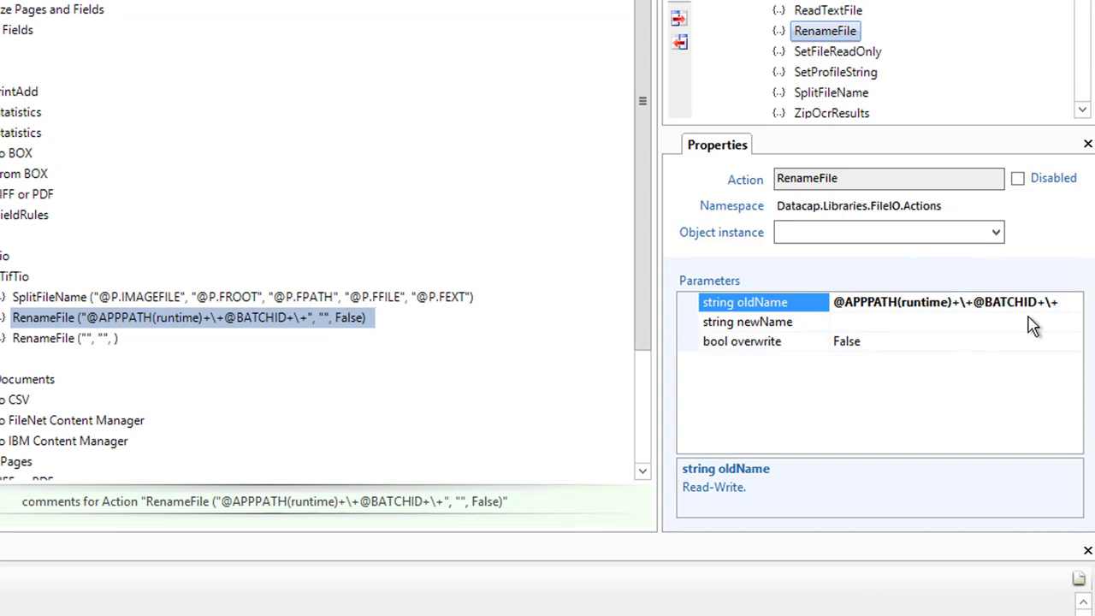
# Step: Append @P.FFILE+.tif to the end of the first RenameFile action's oldName parameter
pyautogui.click(1065, 302)
pyautogui.write('@P')
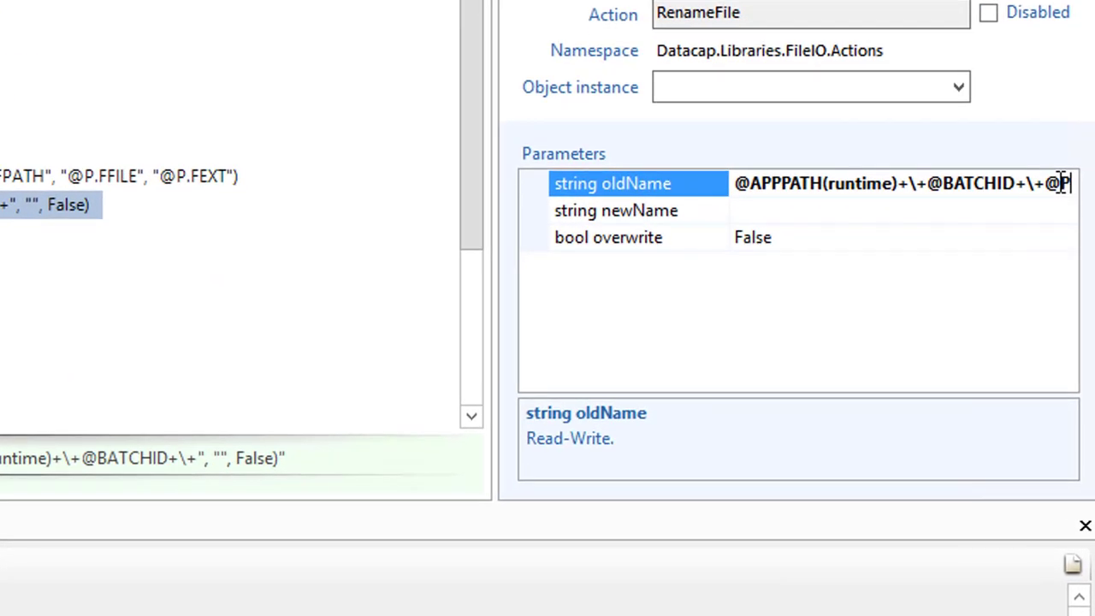
pyautogui.write('.FFILE')
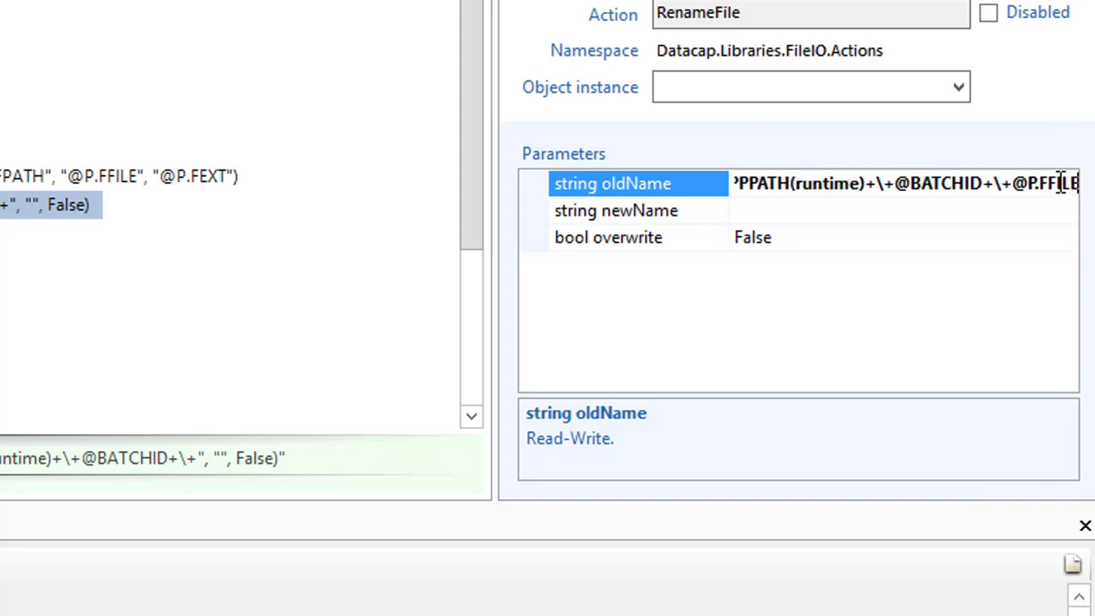
pyautogui.write('+.tif')
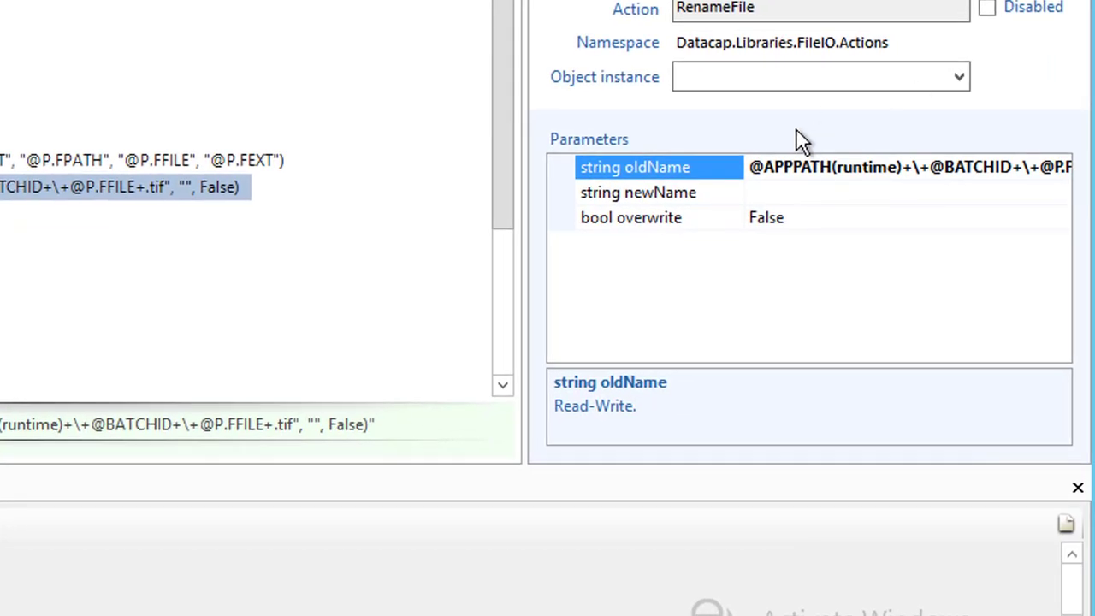
pyautogui.click(754, 169)
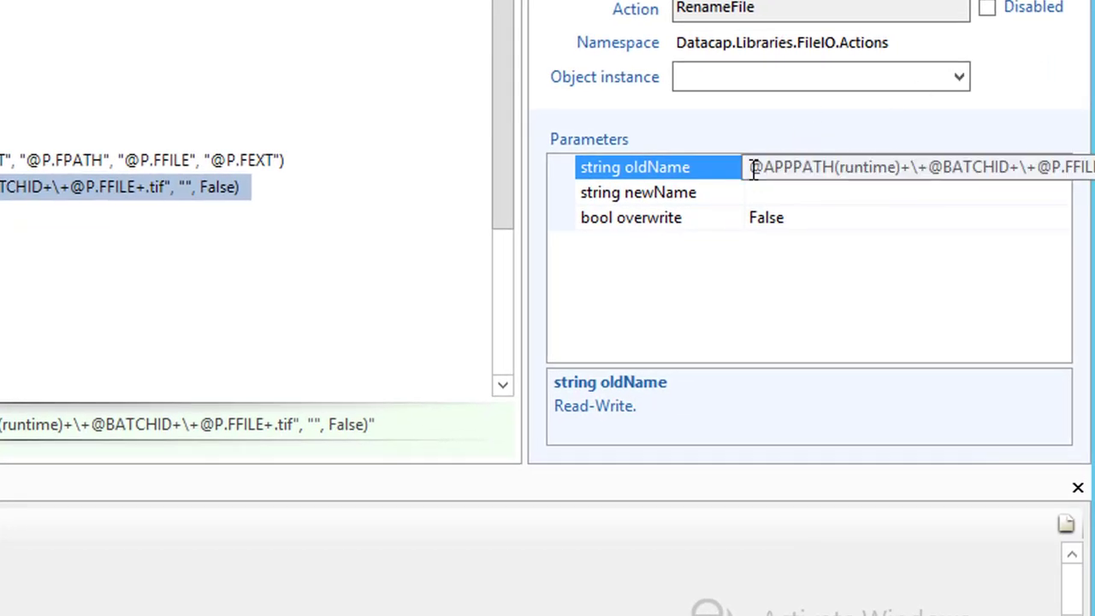
pyautogui.moveTo(747, 164); pyautogui.dragTo(1040, 168)
pyautogui.hotkey('ctrl', 'c')
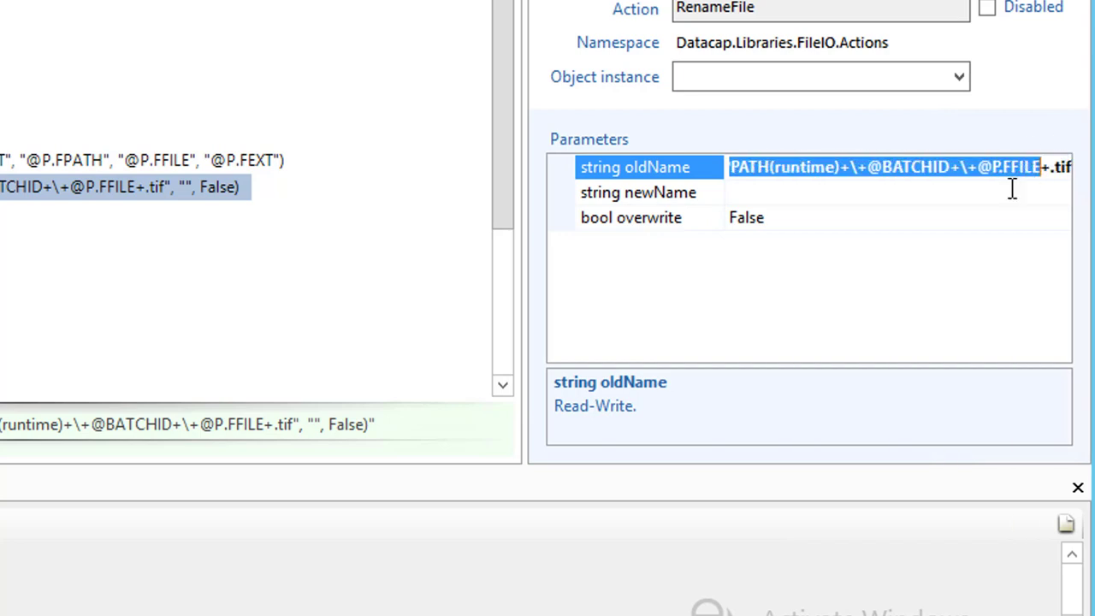
pyautogui.click(872, 193)
pyautogui.hotkey('ctrl', 'v')
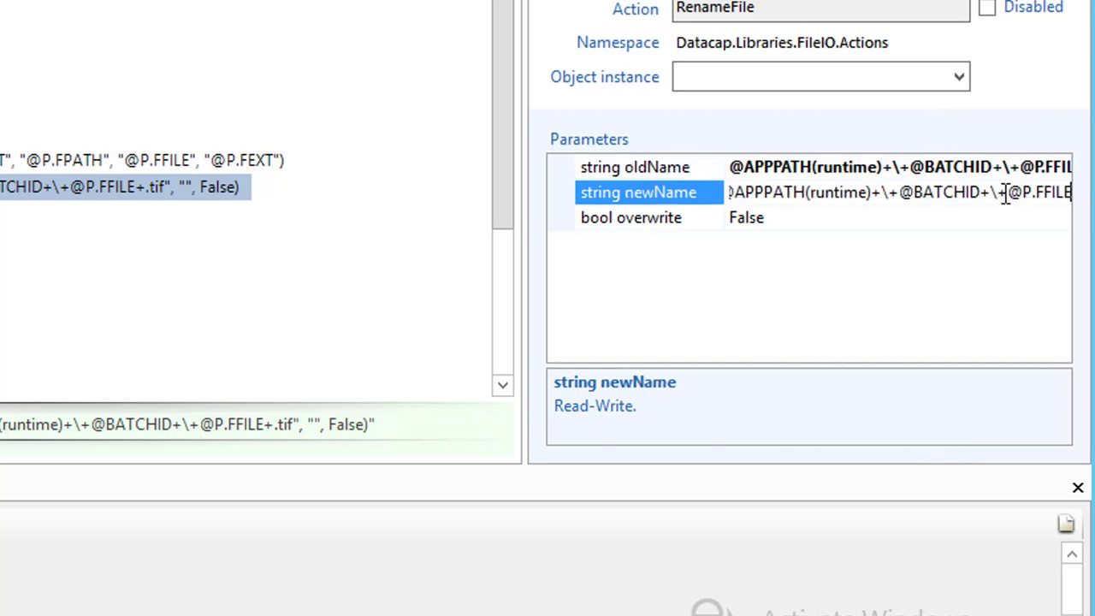
pyautogui.press('BackSpace')
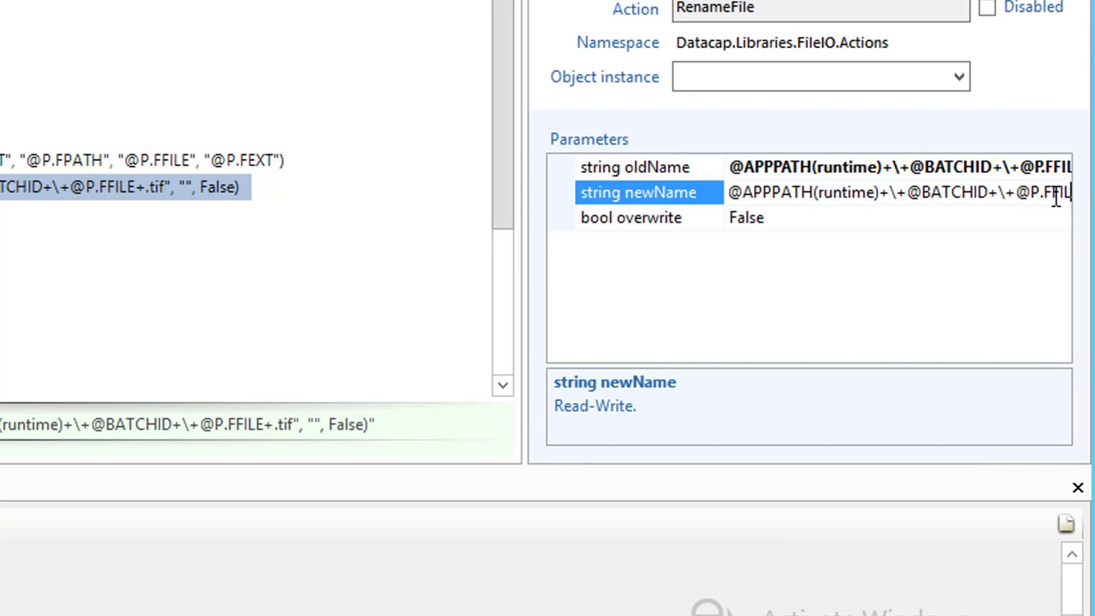
pyautogui.write('E')
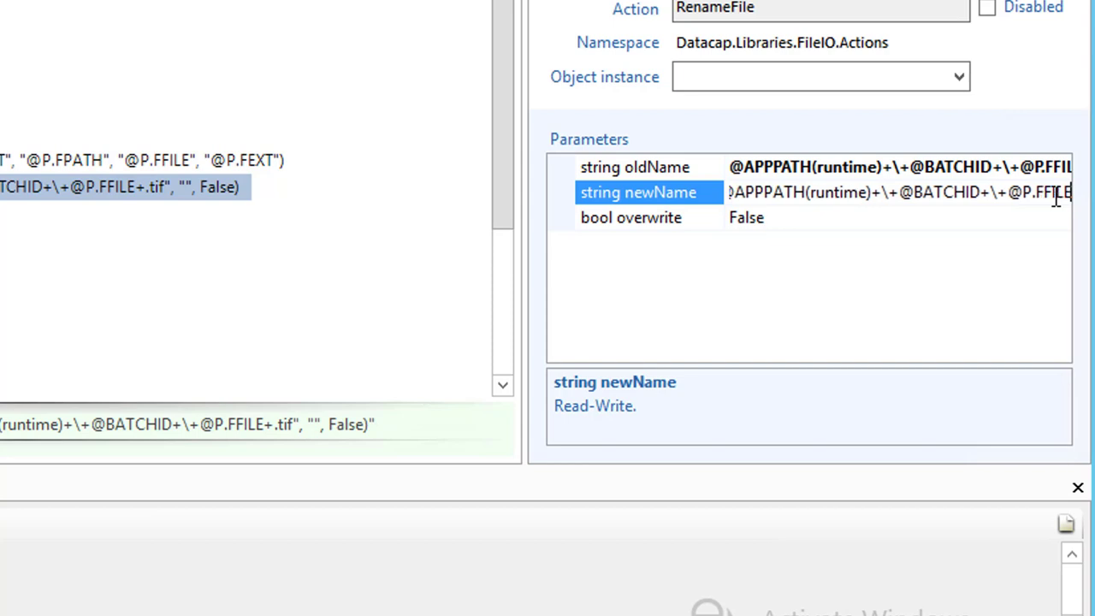
pyautogui.write('+.')
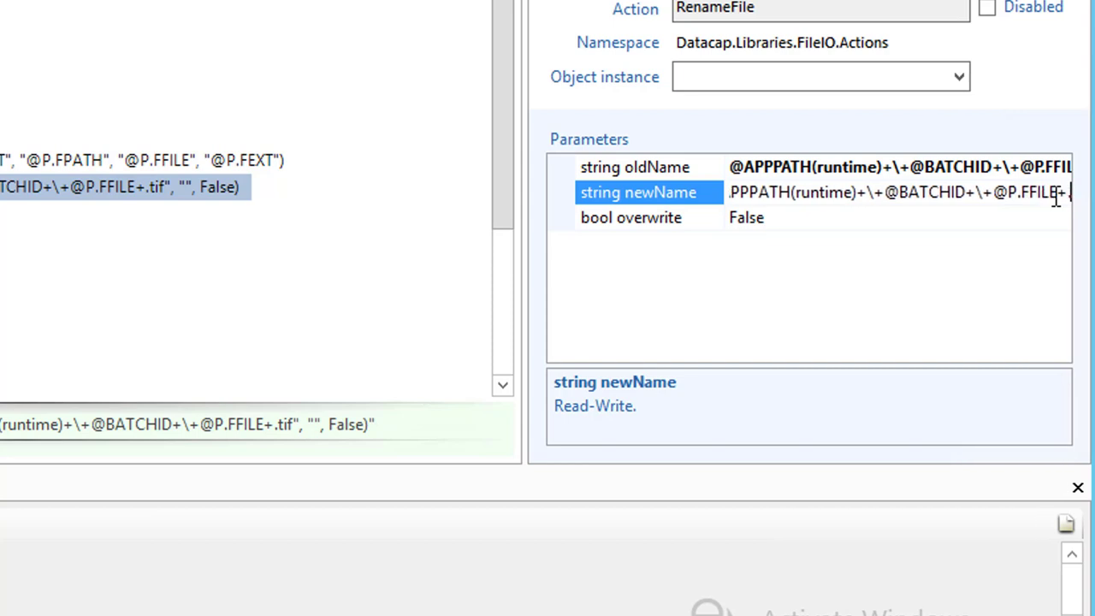
pyautogui.write('ti')
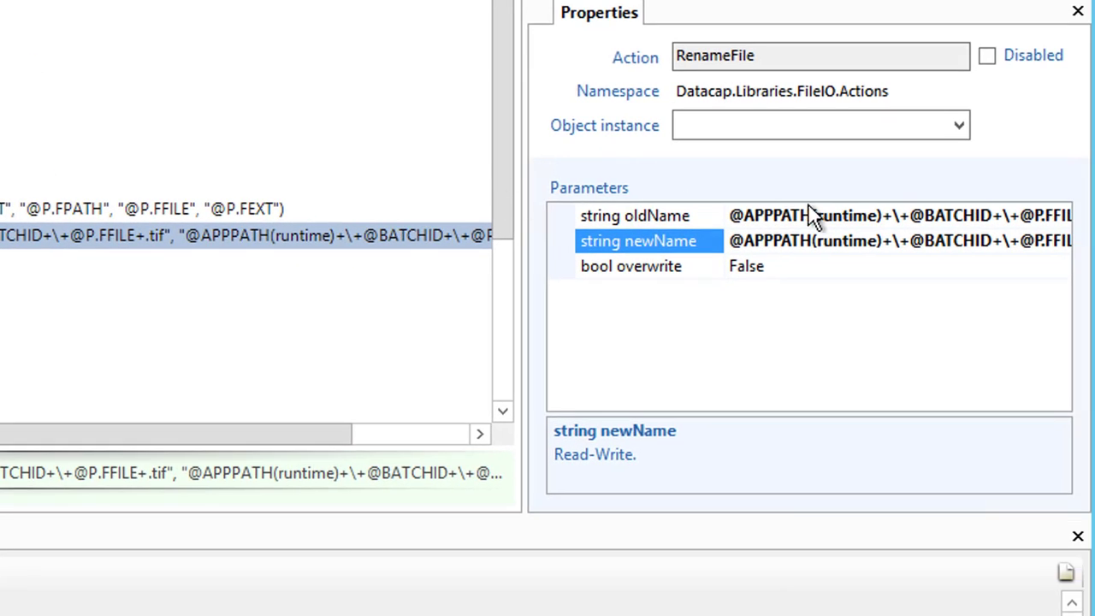
pyautogui.click(946, 241)
pyautogui.press('End')
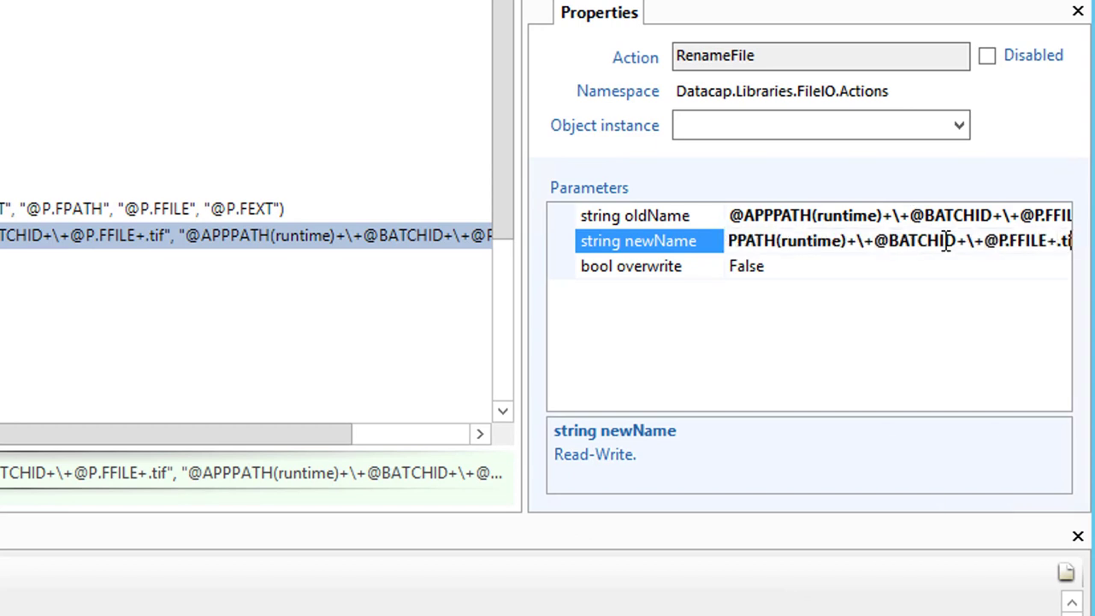
pyautogui.write('p')
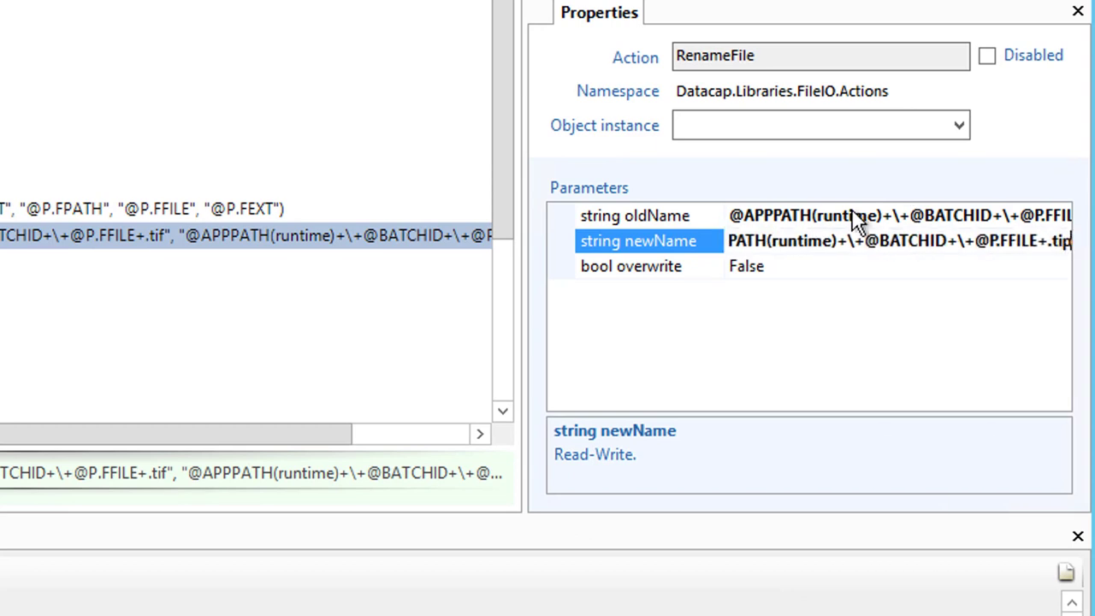
pyautogui.moveTo(520, 117); pyautogui.dragTo(345, 116)
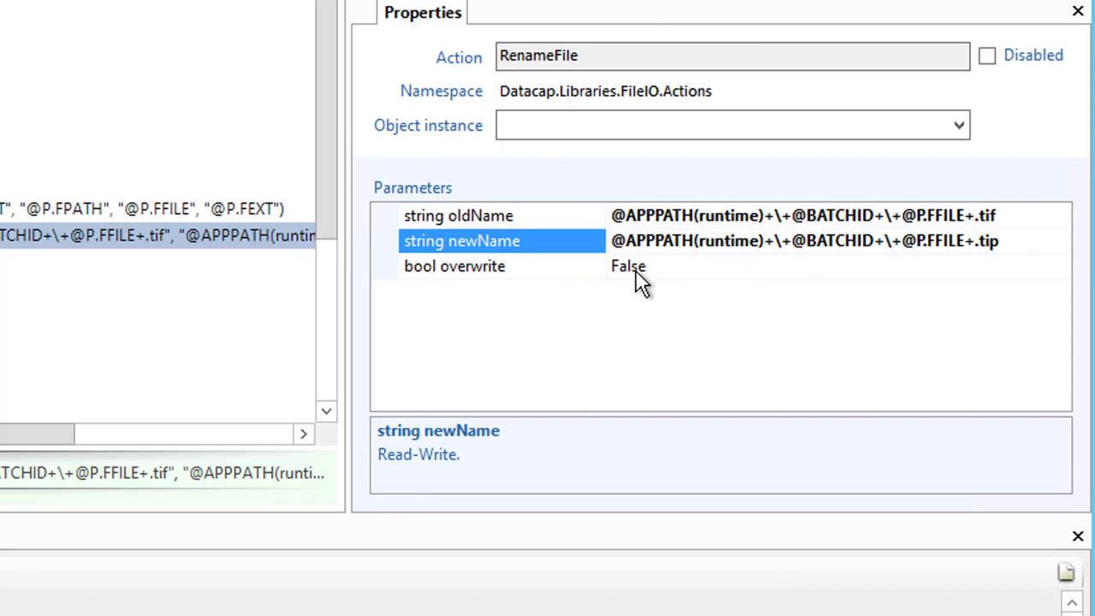
pyautogui.click(221, 284)
pyautogui.click(308, 233)
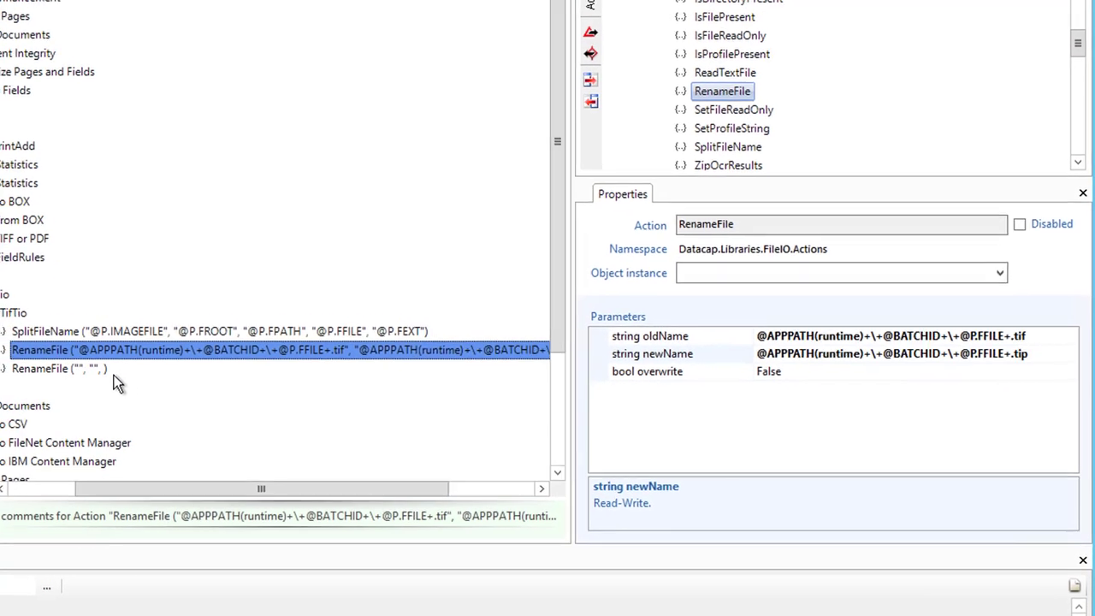
pyautogui.click(0, 260)
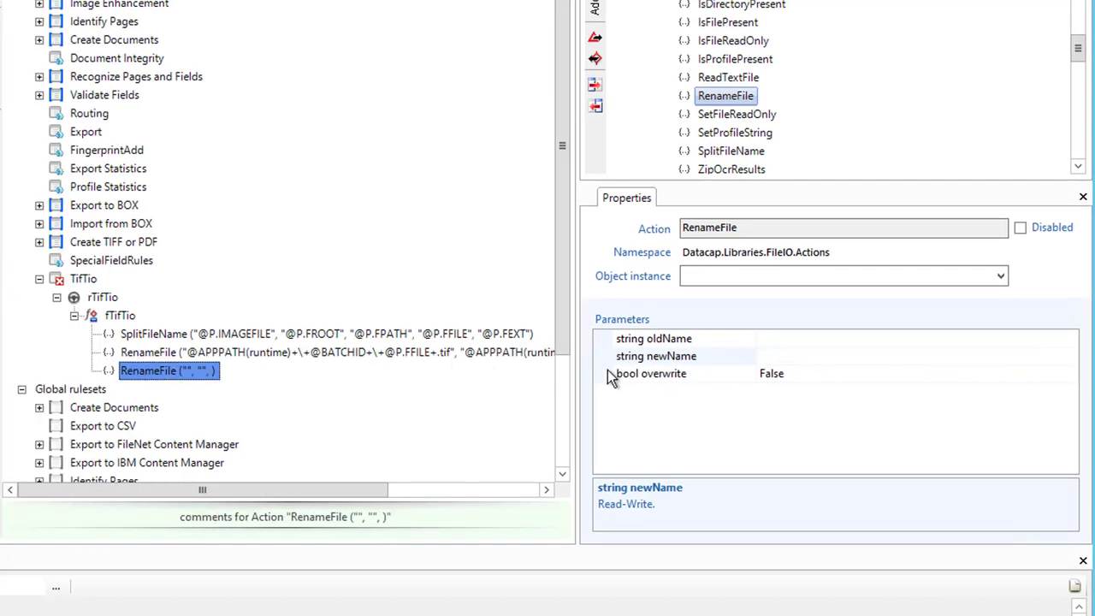
pyautogui.click(786, 340)
pyautogui.write('@APPPATH(runtime)+\\+@BATCHID+\\+@P.FFILE')
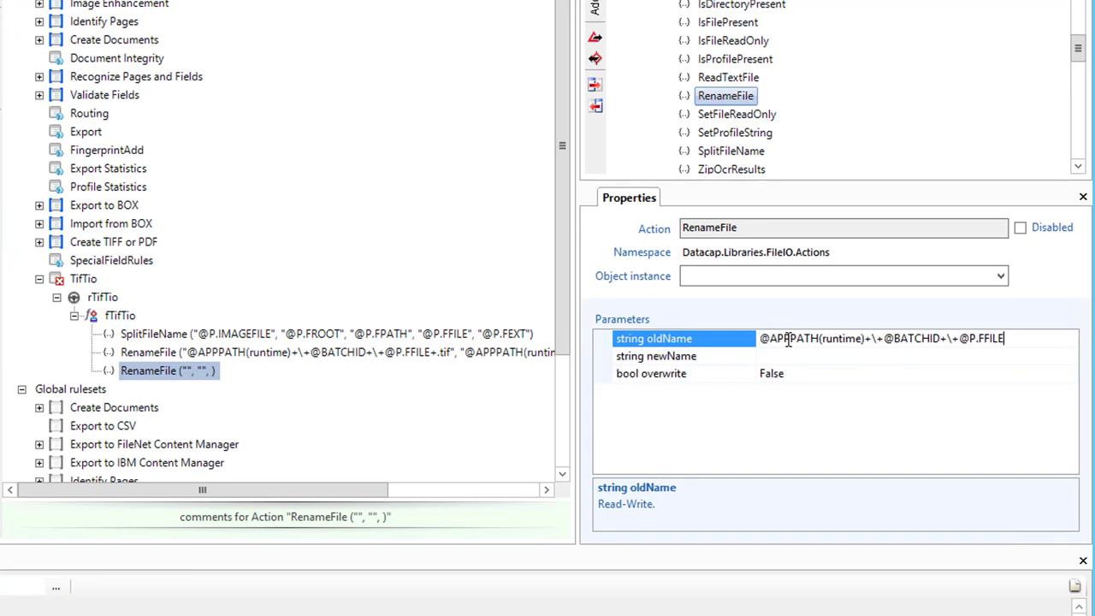
pyautogui.write('+.tio')
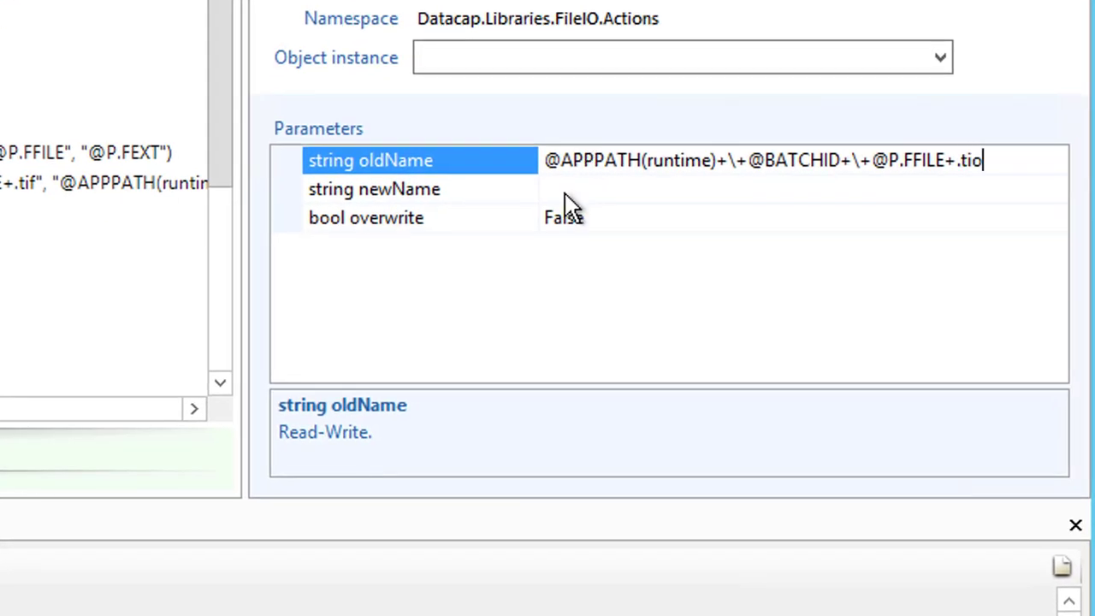
pyautogui.click(599, 186)
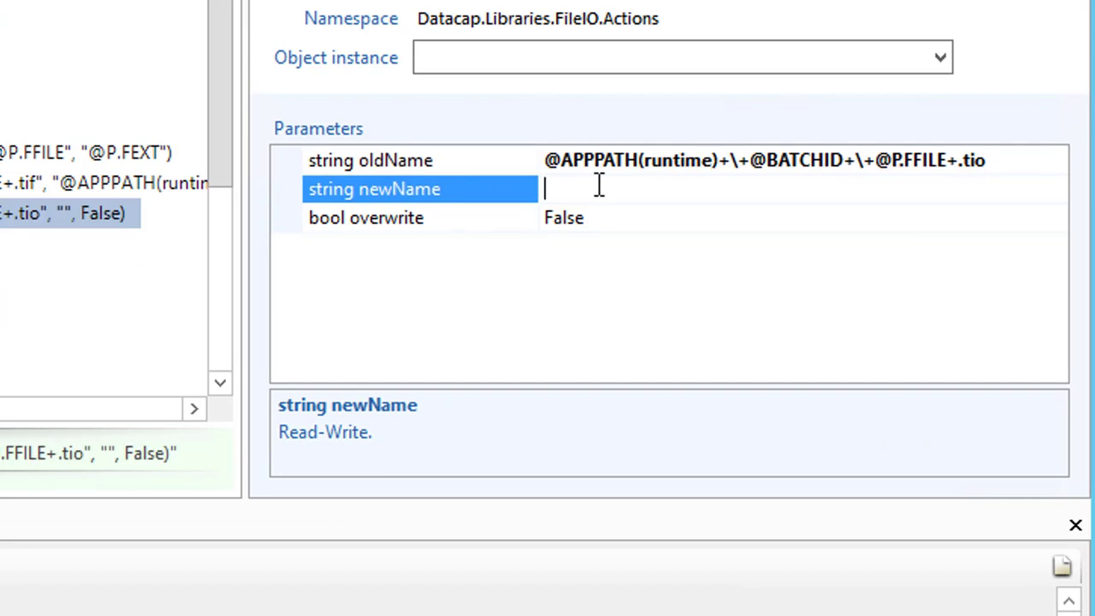
pyautogui.hotkey('ctrl', 'v')
pyautogui.write('+.ti')
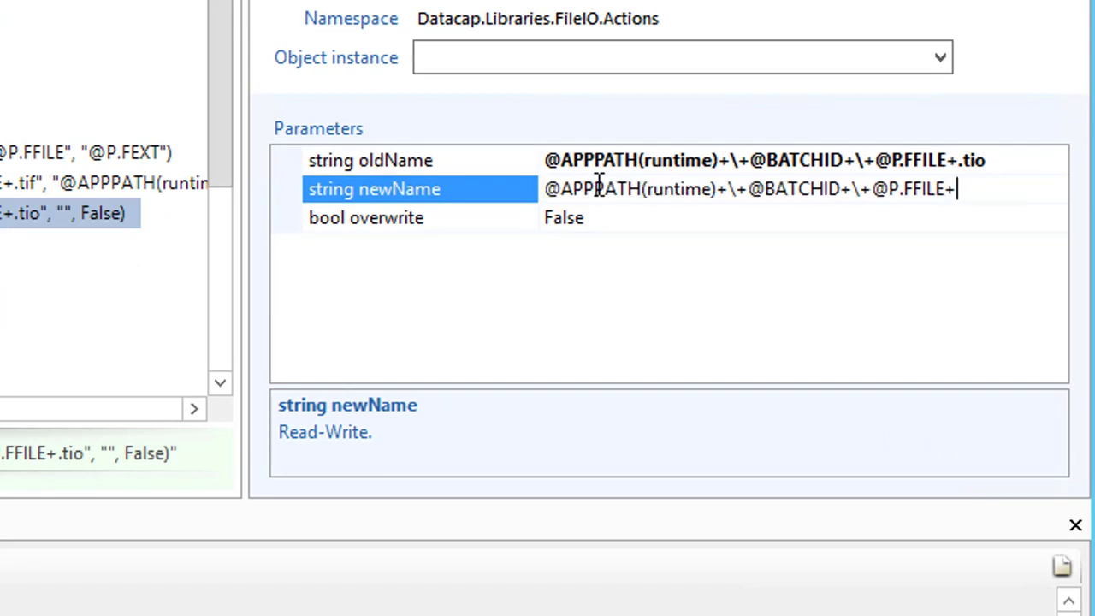
pyautogui.write('f')
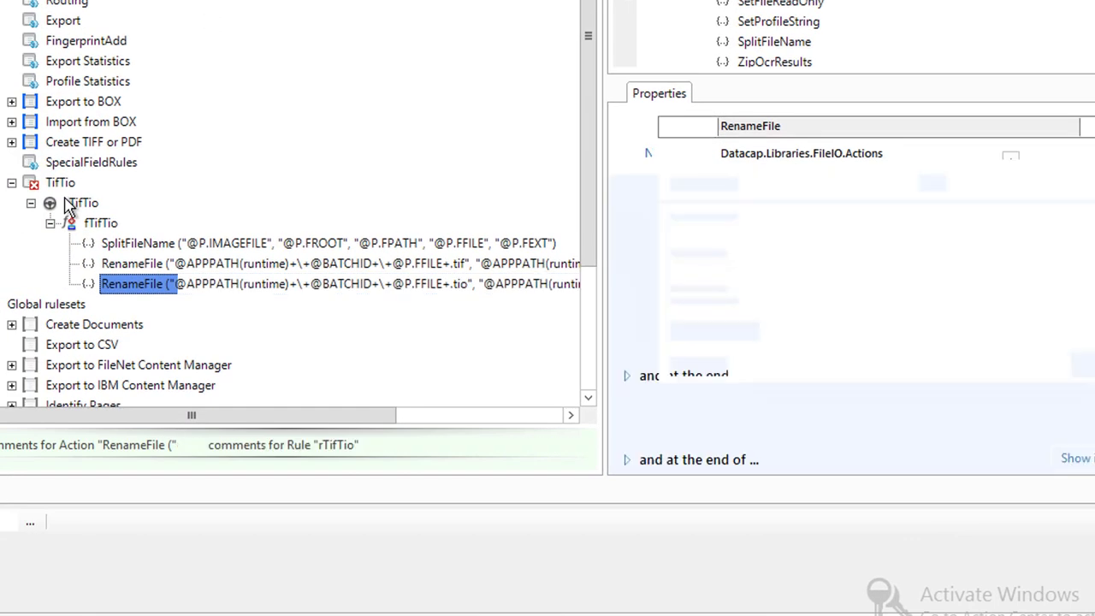
# Step: Set the rTifTio rule to run at the start of pages of type CorpResolution_Main
pyautogui.click(70, 205)
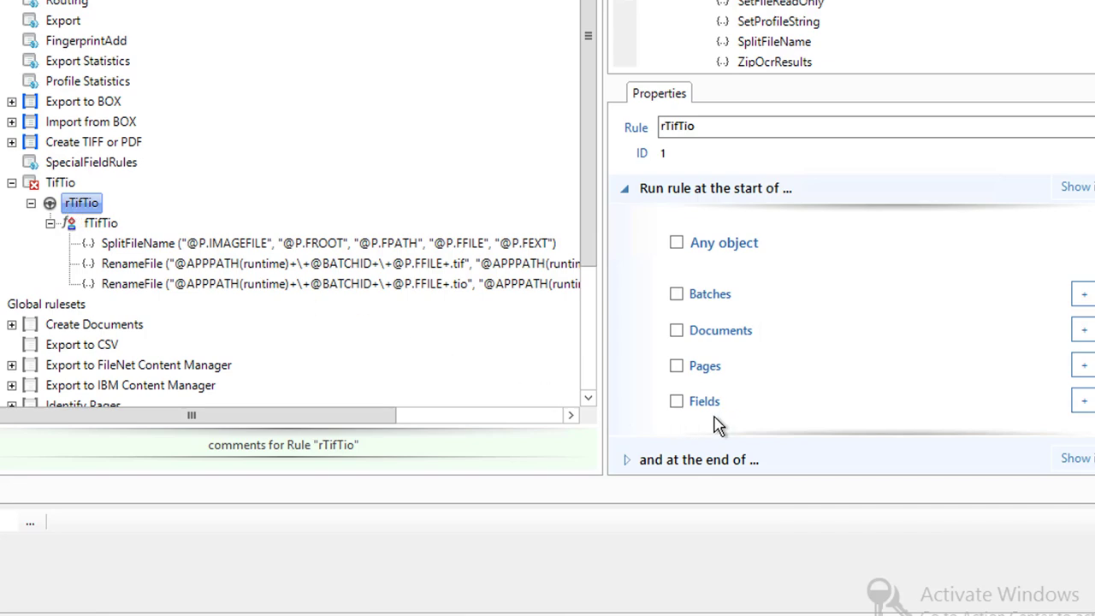
pyautogui.click(677, 367)
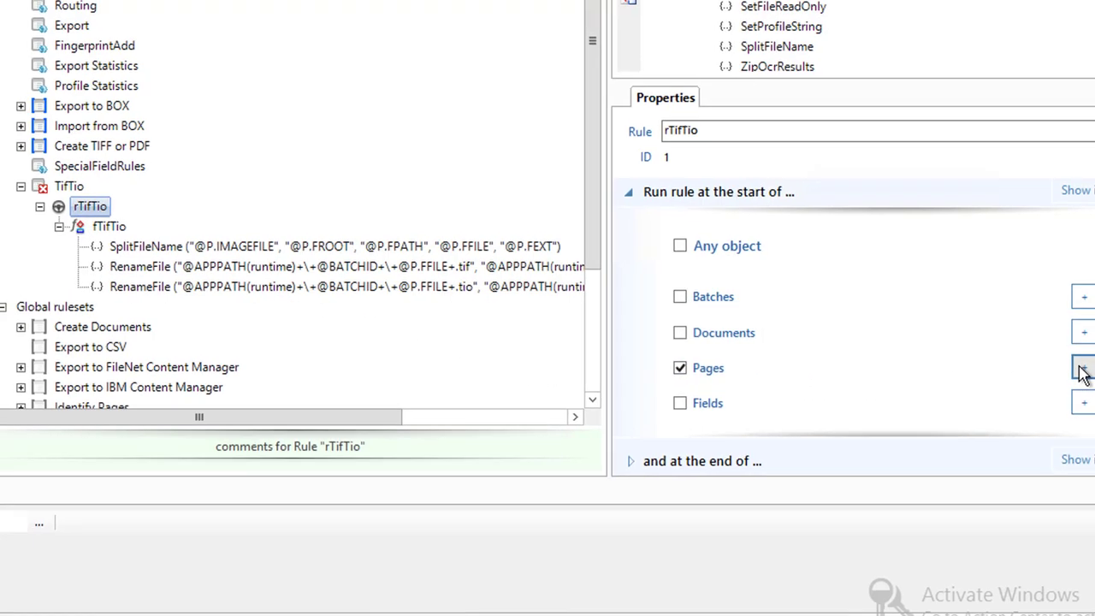
pyautogui.click(1081, 369)
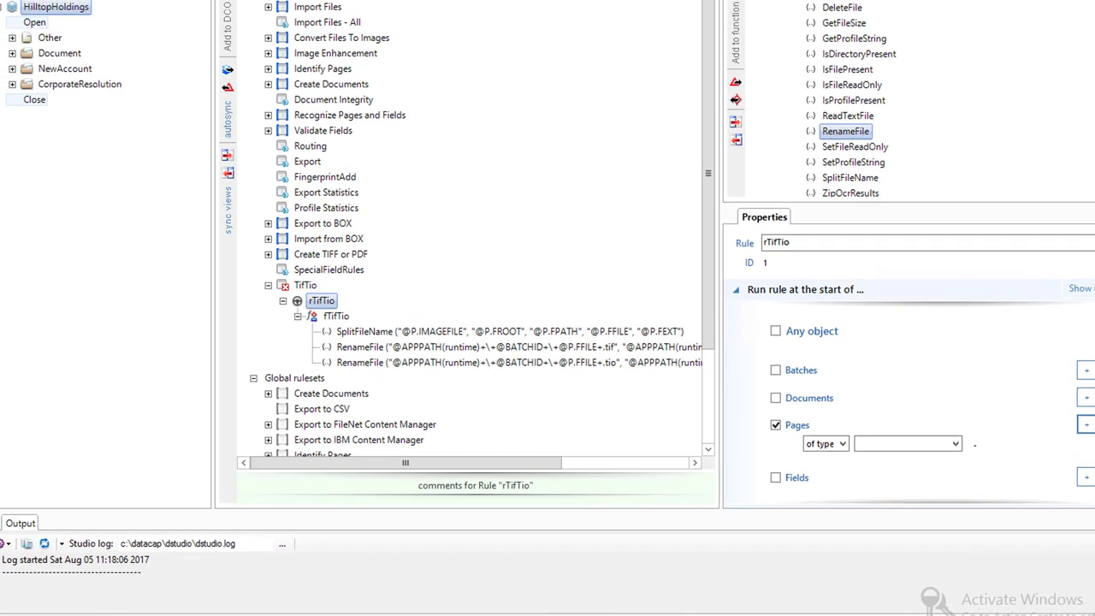
pyautogui.scroll(-1, 779, 405)
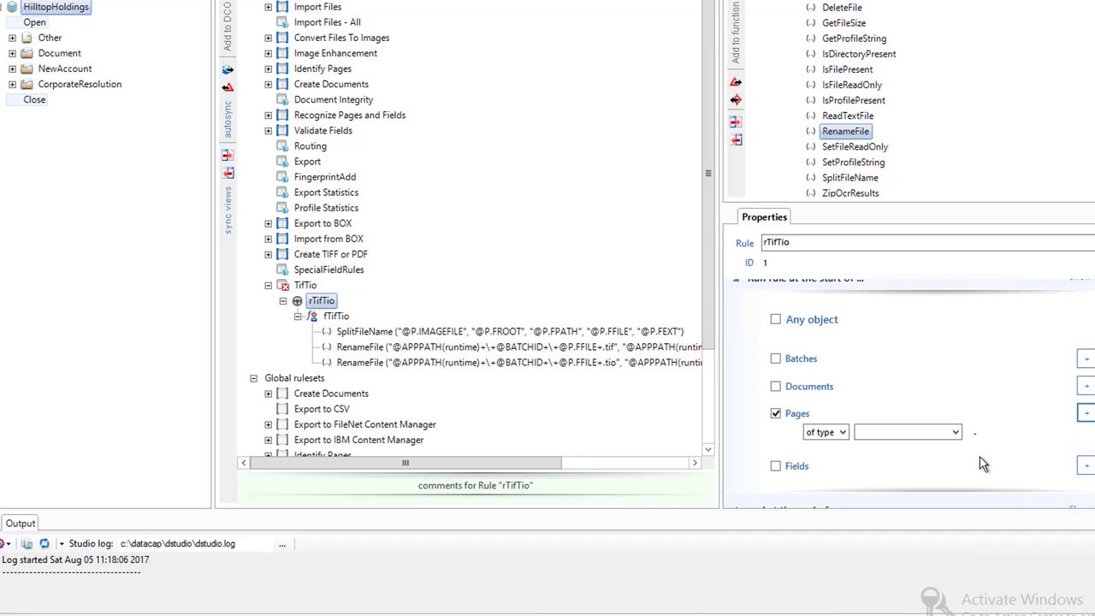
pyautogui.click(955, 432)
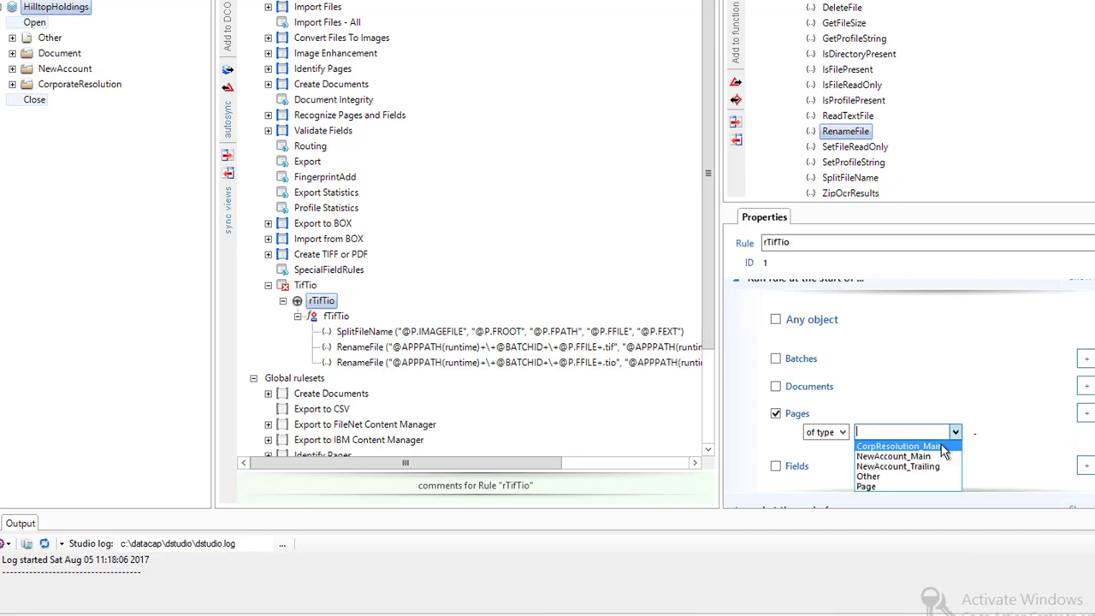
pyautogui.click(941, 446)
# Step: Add the page types NewAccount_Main and NewAccount_Trailing to the rTifTio rule's start-of-page conditions
pyautogui.click(1085, 414)
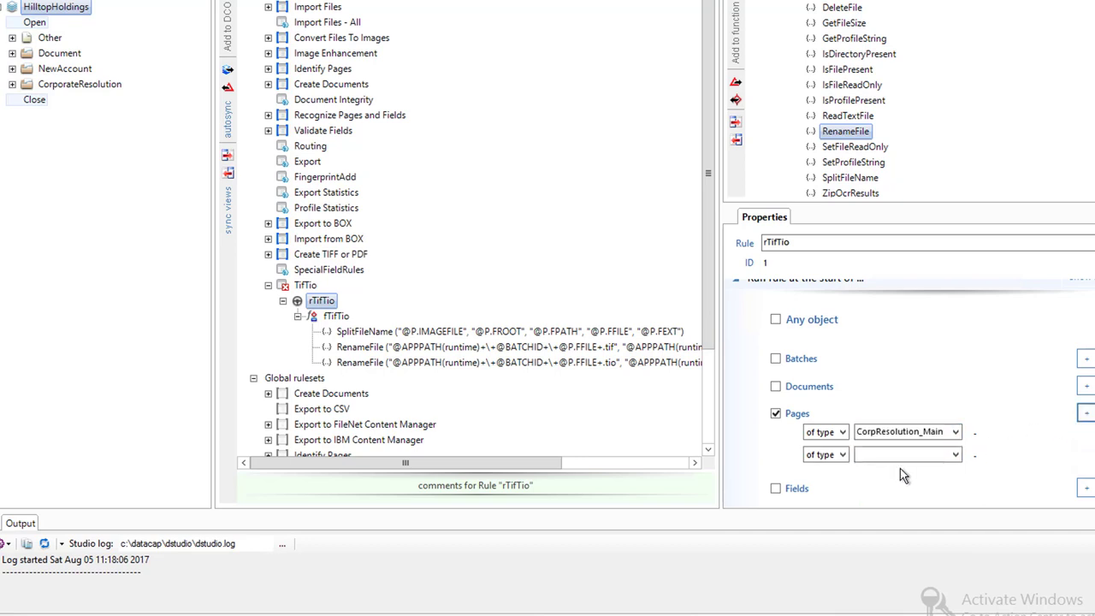
pyautogui.click(957, 455)
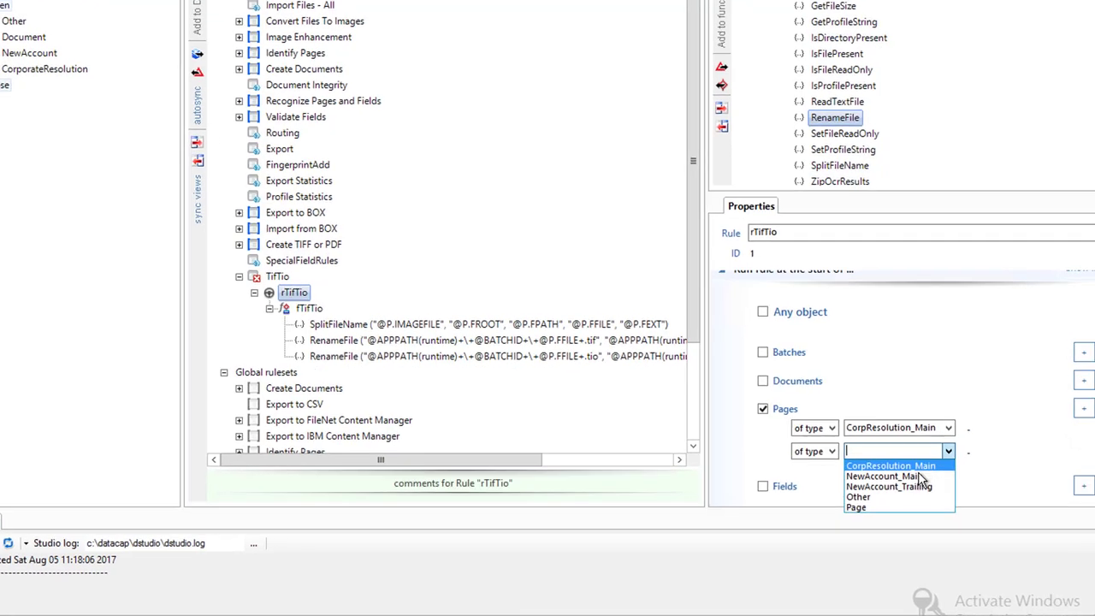
pyautogui.click(697, 402)
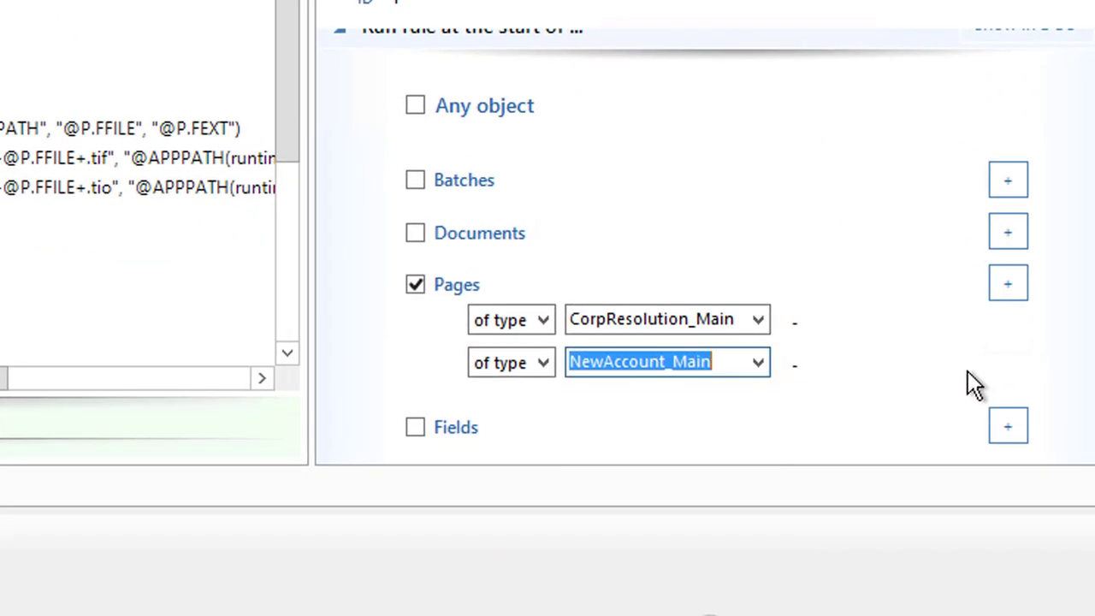
pyautogui.click(1007, 284)
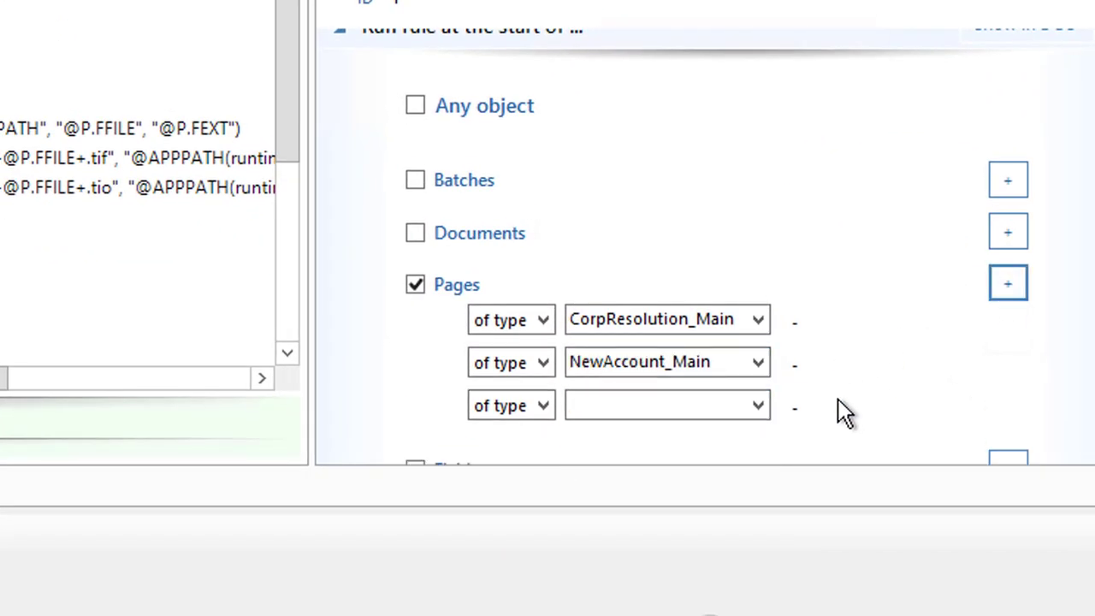
pyautogui.click(759, 406)
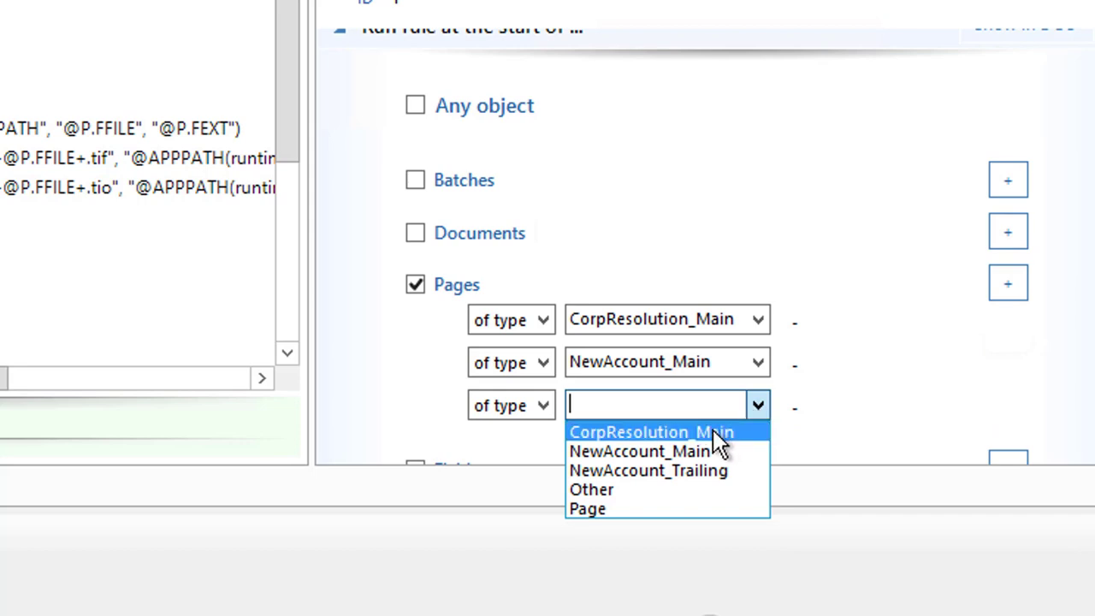
pyautogui.click(627, 471)
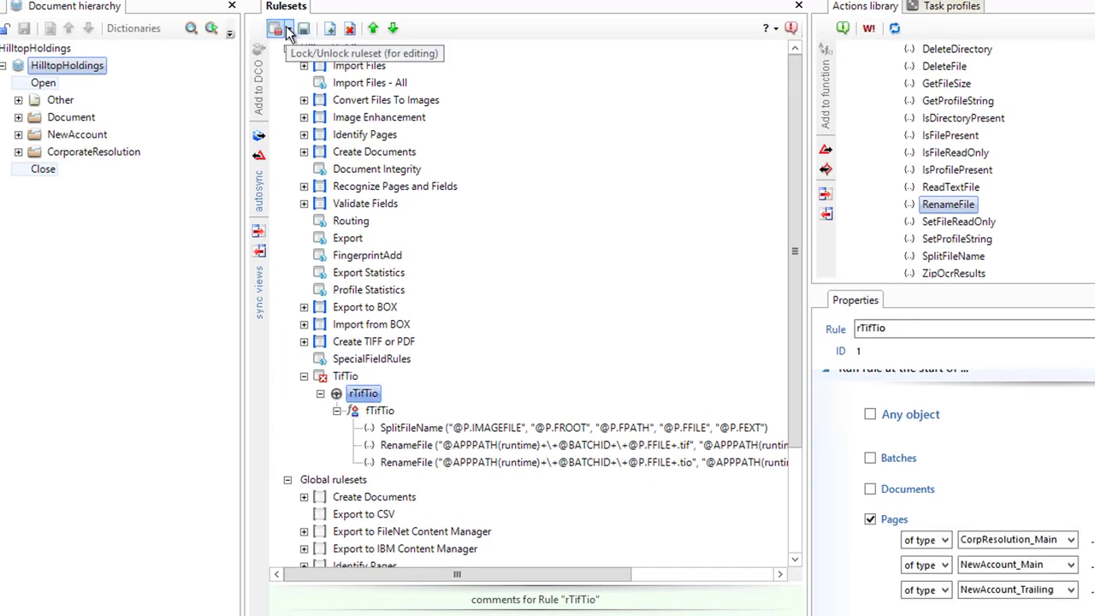
# Step: Publish the TifTio ruleset and lock the Profiler task profile for editing
pyautogui.click(289, 31)
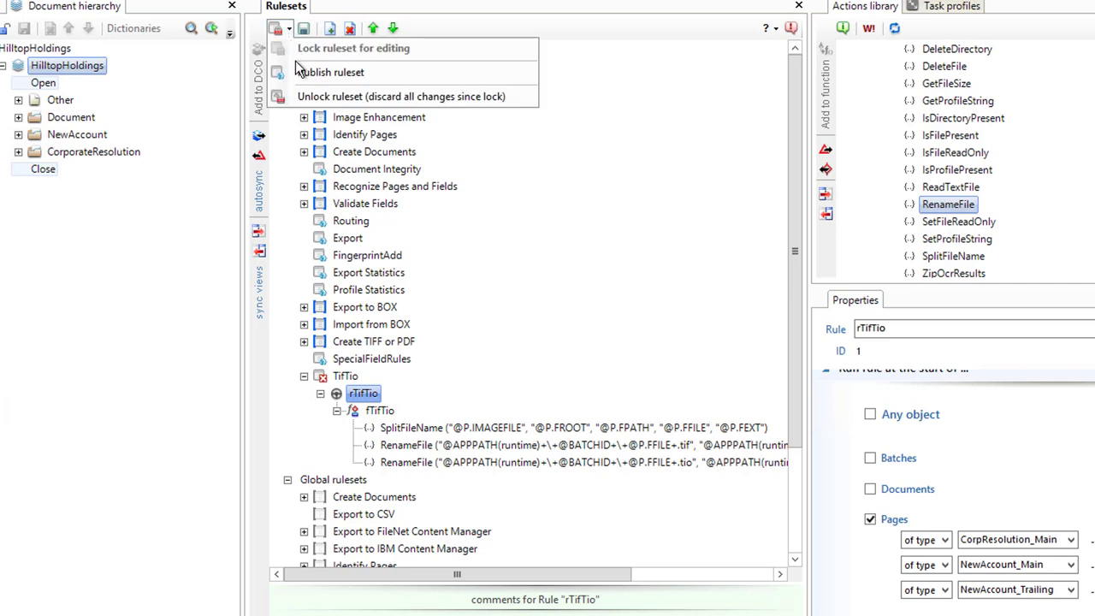
pyautogui.click(300, 70)
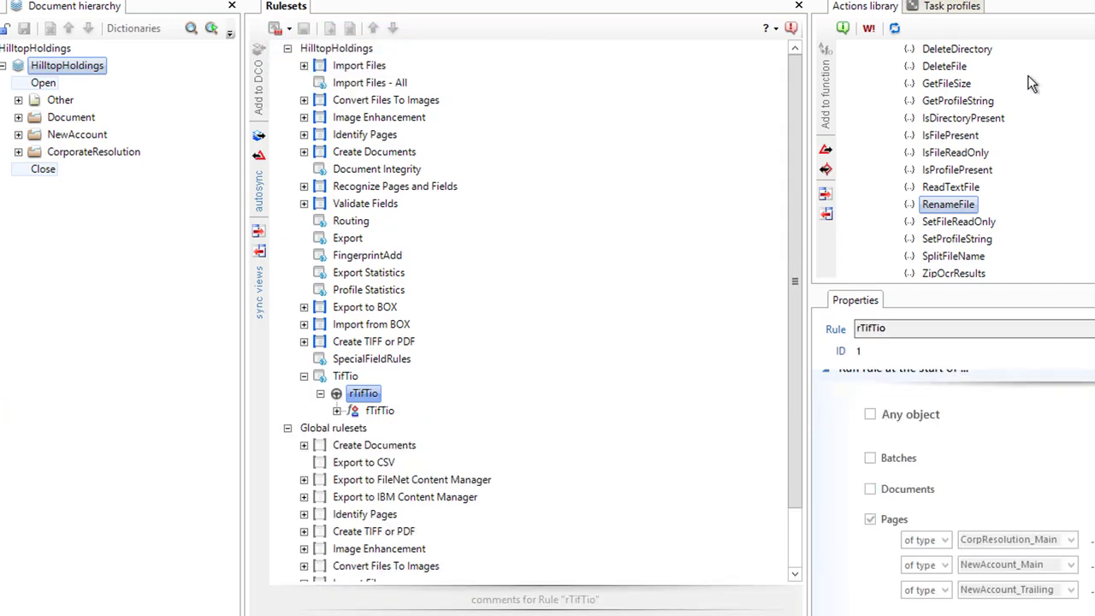
pyautogui.click(965, 8)
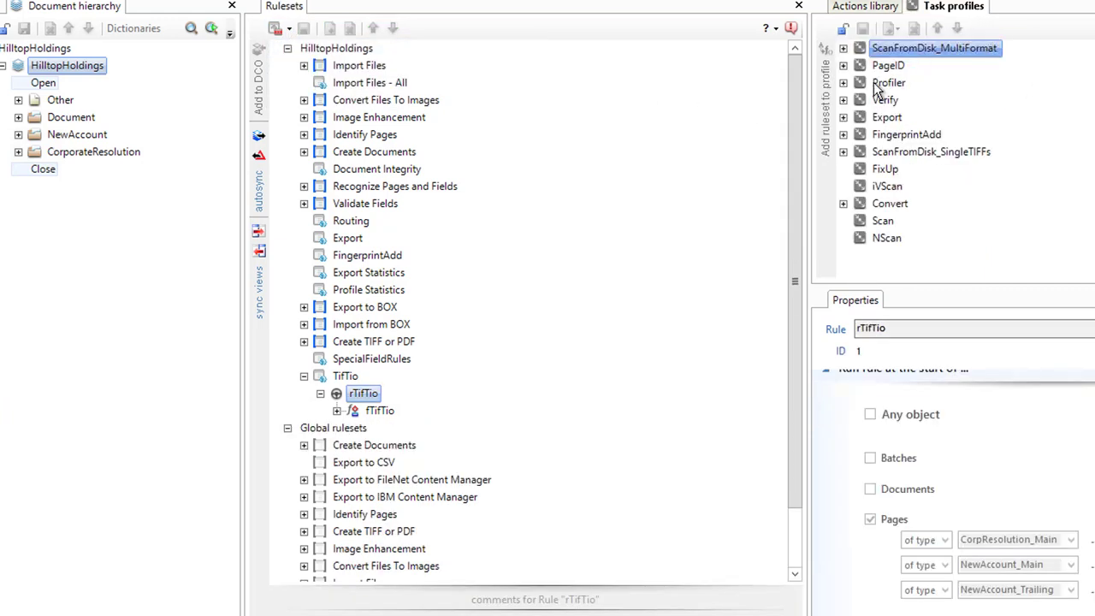
pyautogui.click(844, 83)
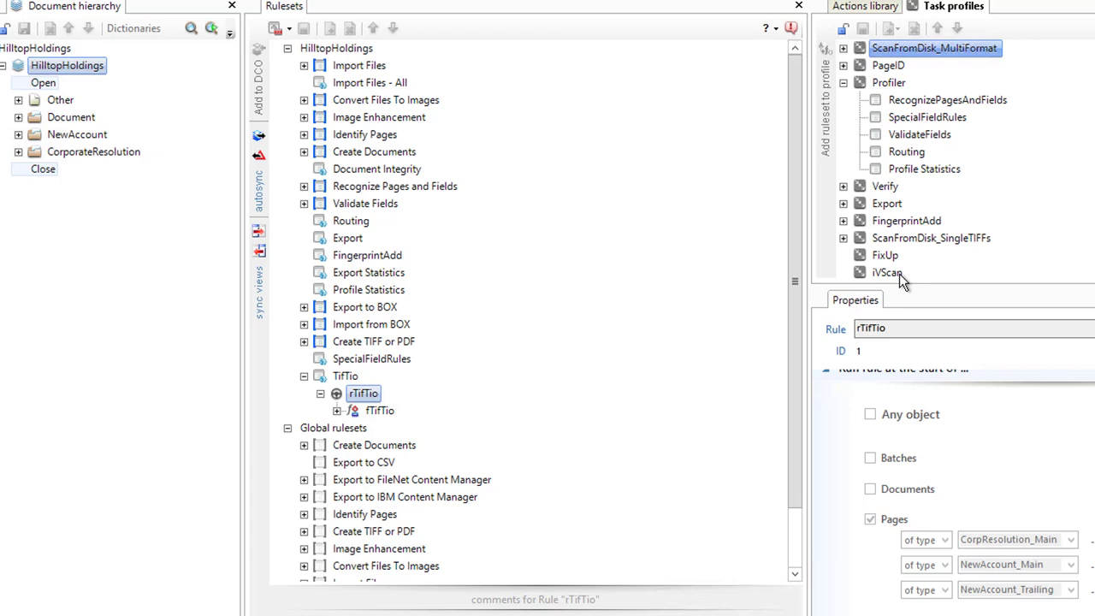
pyautogui.click(881, 89)
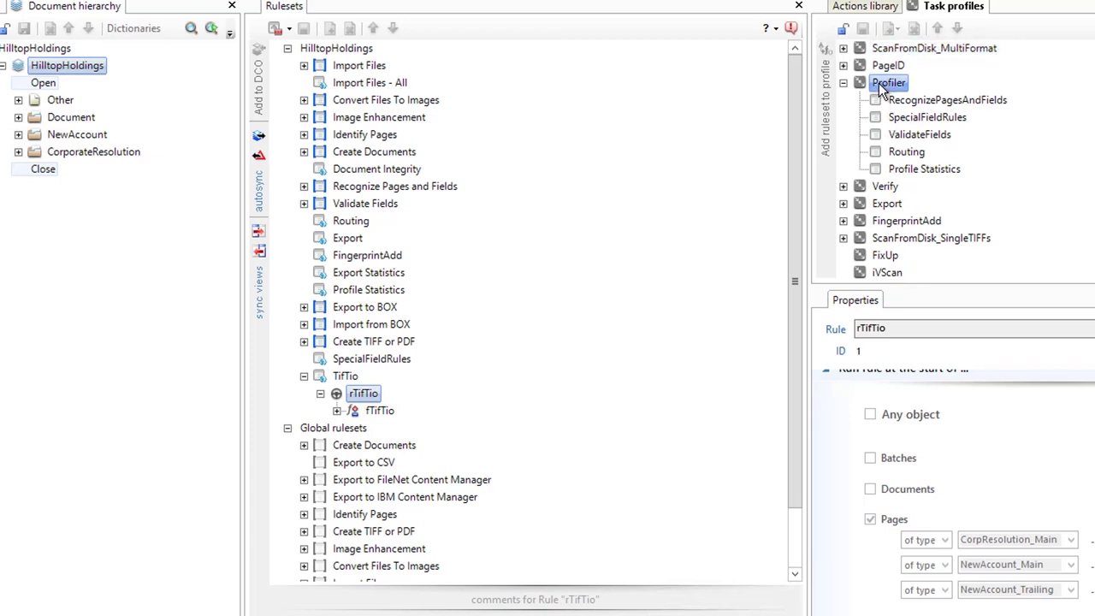
pyautogui.click(843, 30)
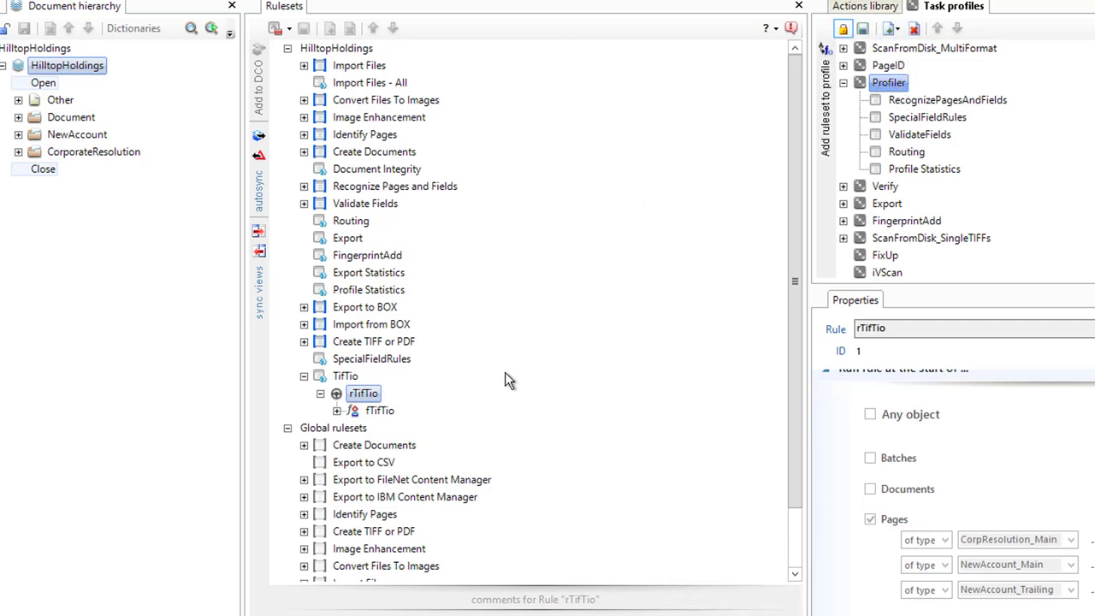
# Step: Add the TifTio ruleset to the Profiler task profile between ValidateFields and Routing, and unlock the task profiles
pyautogui.click(343, 378)
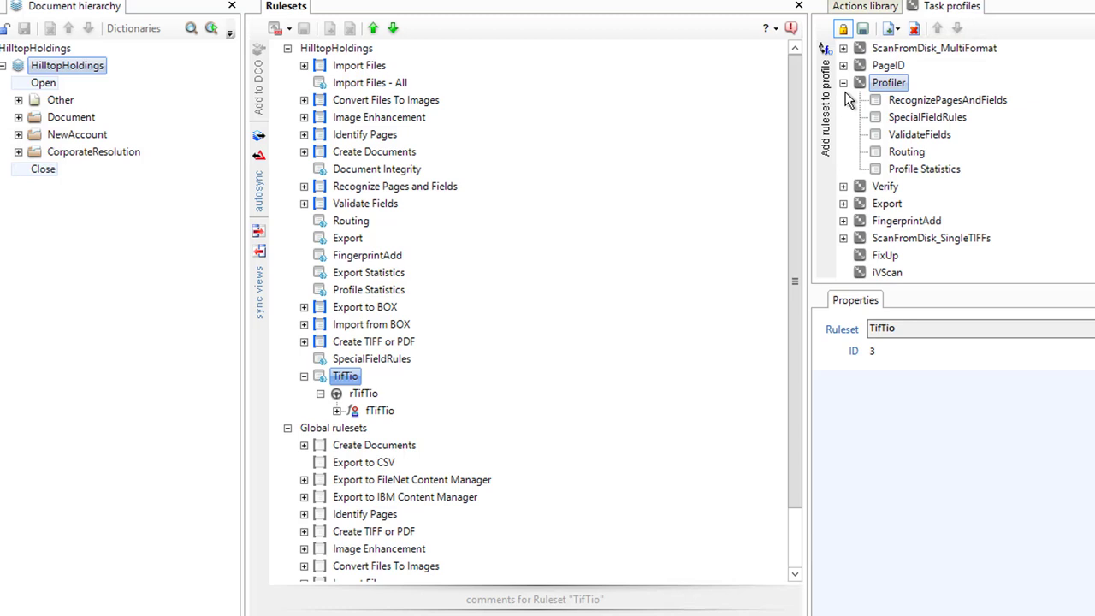
pyautogui.click(829, 70)
pyautogui.click(905, 187)
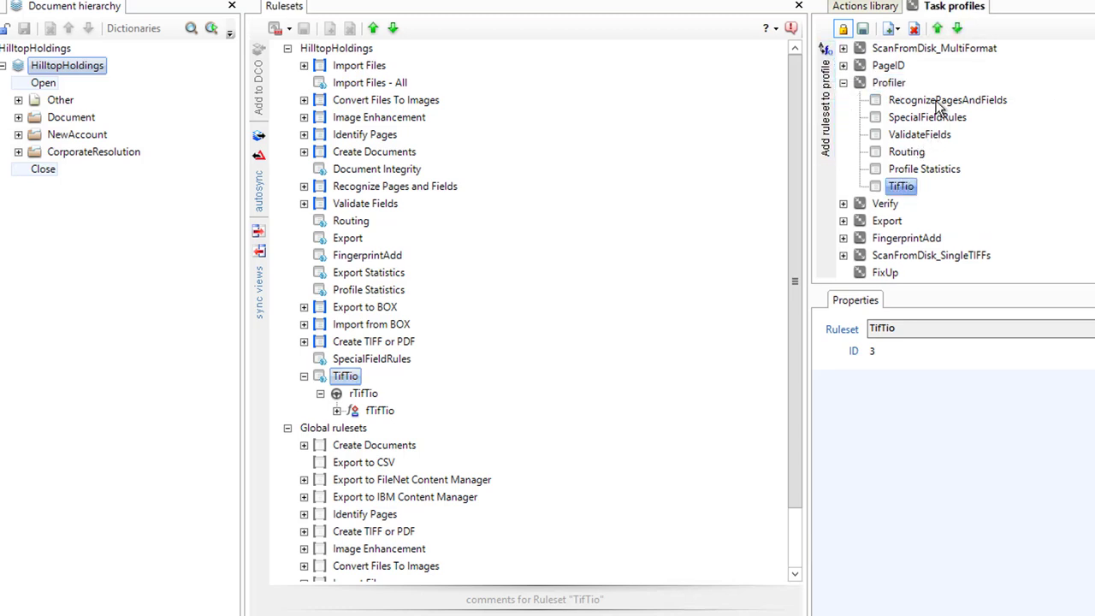
pyautogui.click(938, 28)
pyautogui.click(938, 28)
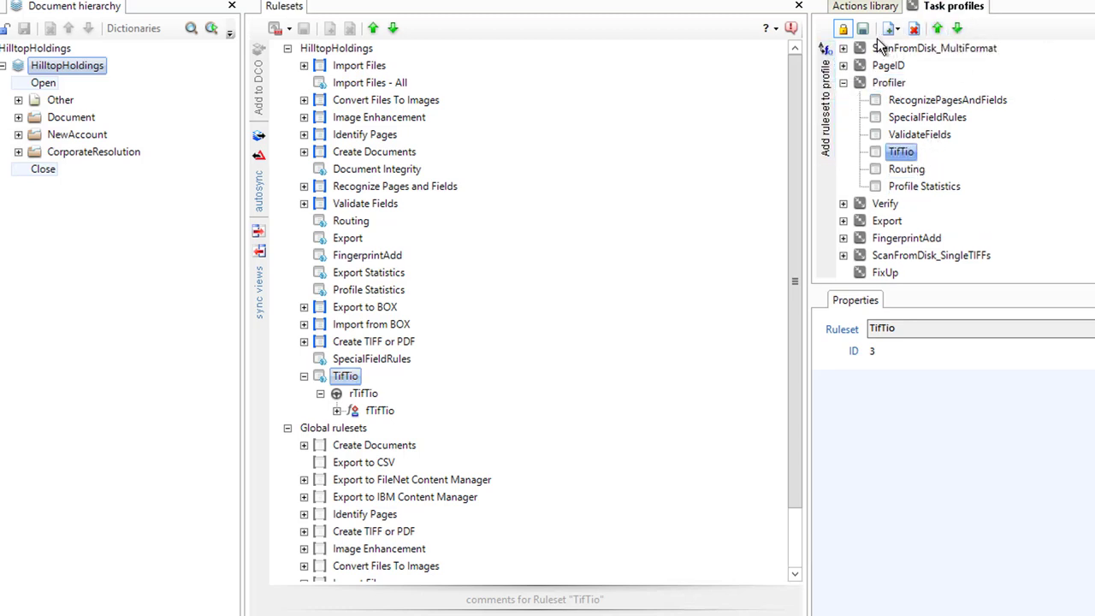
pyautogui.click(843, 30)
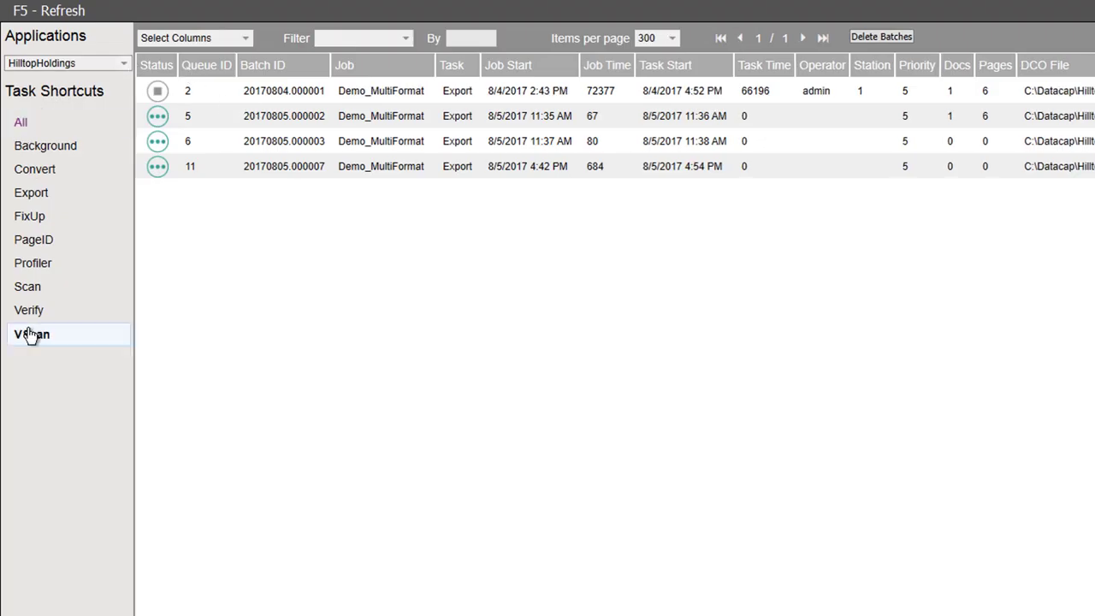
# Step: Switch to Datacap Desktop, run the VScan task to create a new batch, and stop the automatic run once it finishes
pyautogui.click(30, 335)
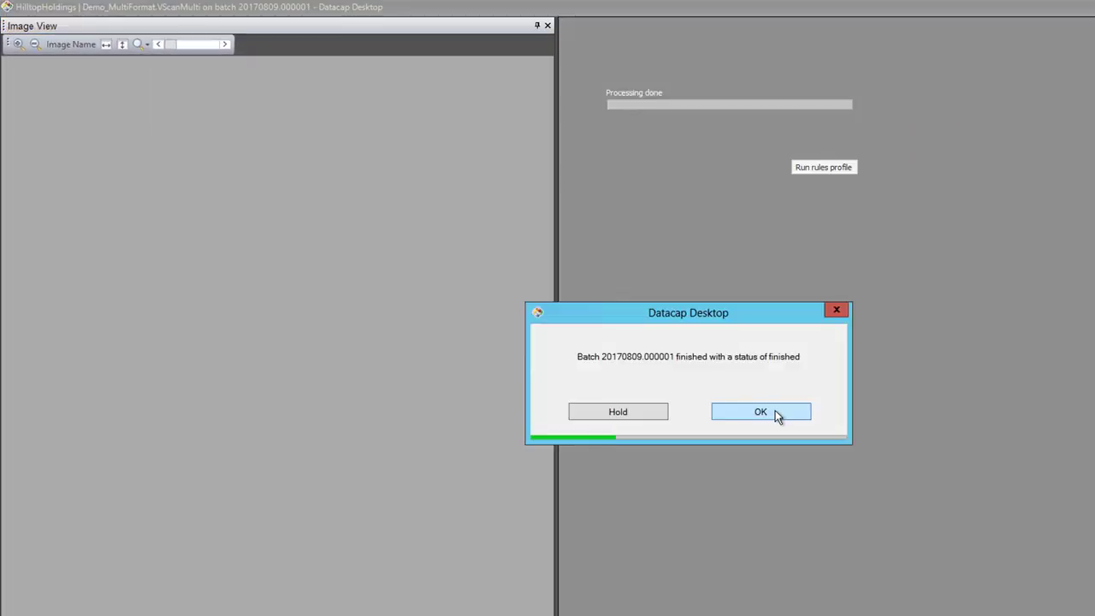
pyautogui.click(775, 412)
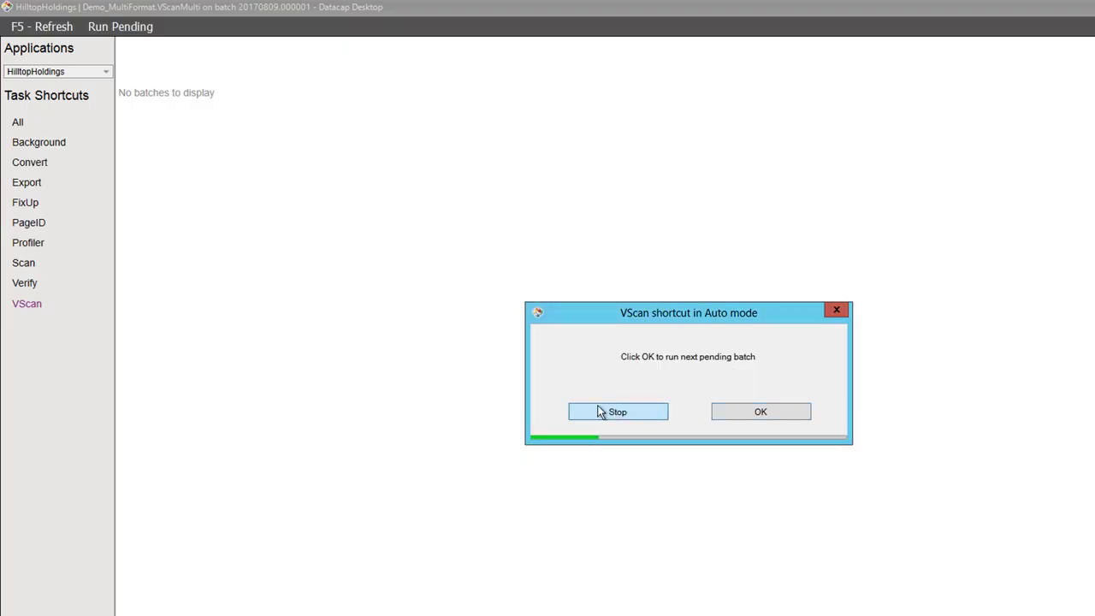
pyautogui.click(618, 413)
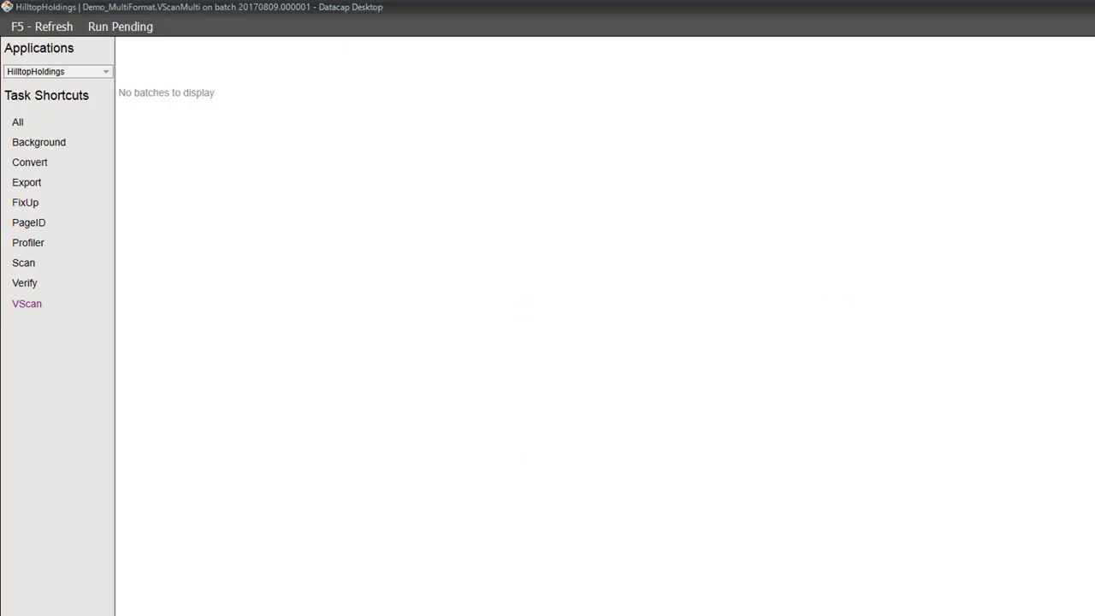
# Step: Show the batches of all tasks and run the PageID task on batch 20170809.000001
pyautogui.click(15, 124)
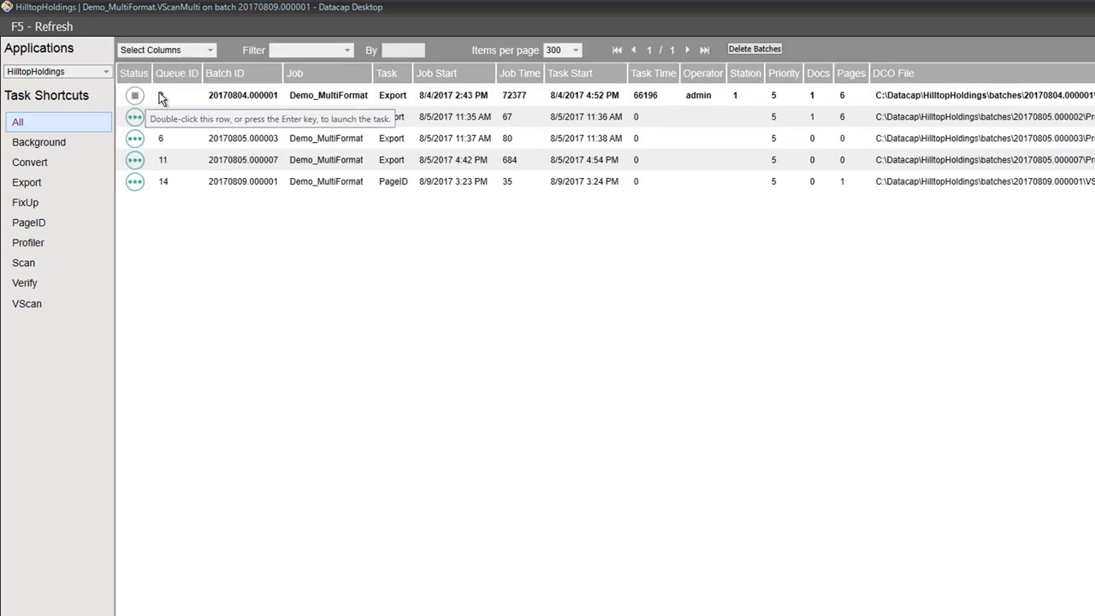
pyautogui.doubleClick(219, 181)
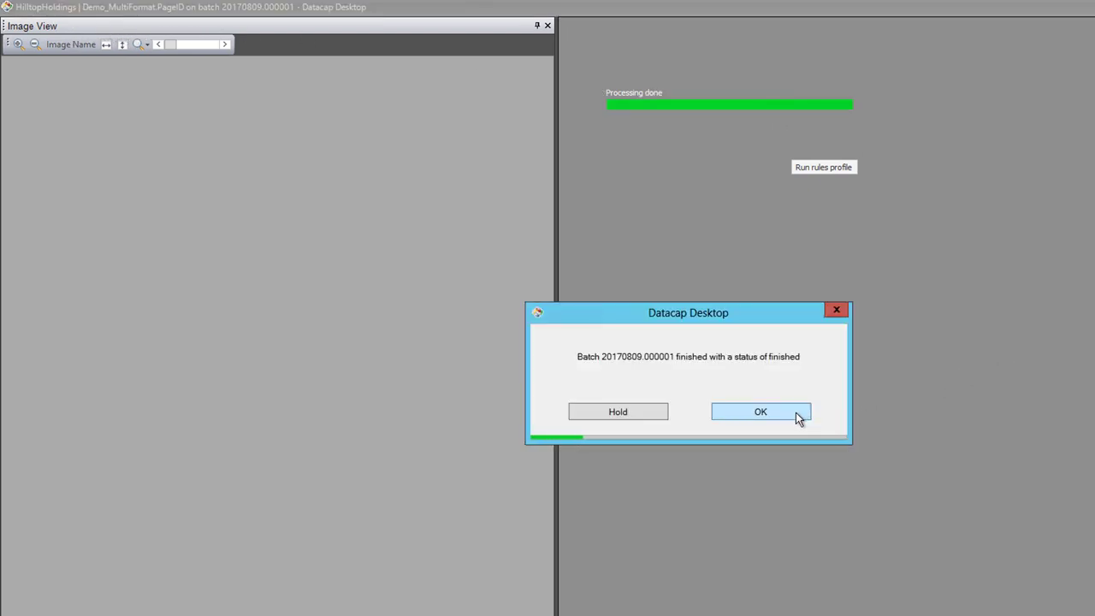
pyautogui.click(796, 413)
# Step: Refresh the batch list and run the Profiler task on batch 20170809.000001
pyautogui.press('F5')
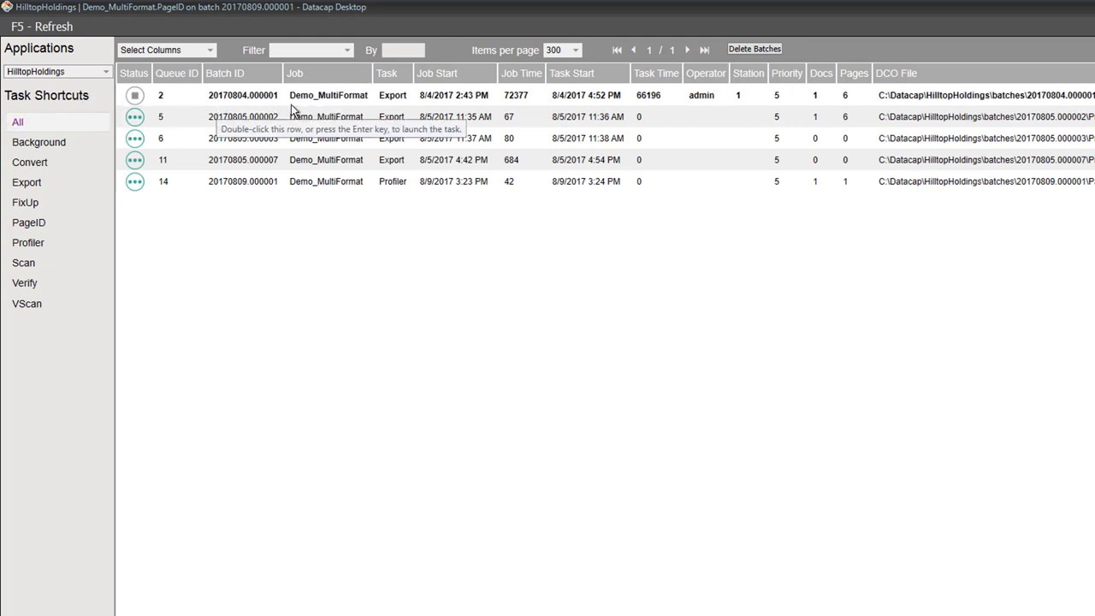
pyautogui.doubleClick(304, 183)
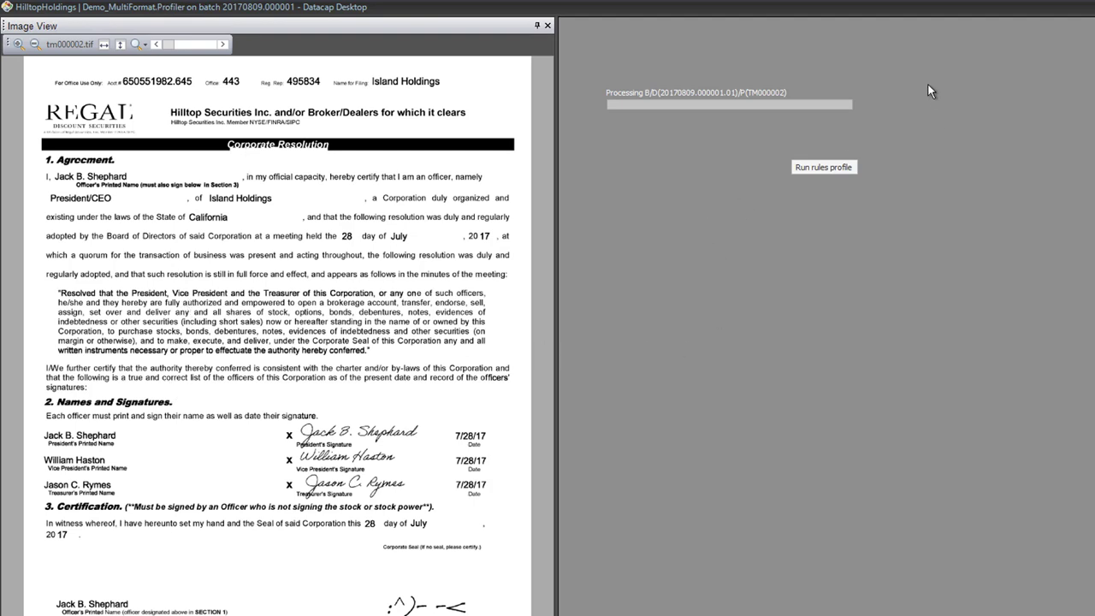
pyautogui.rightClick(907, 15)
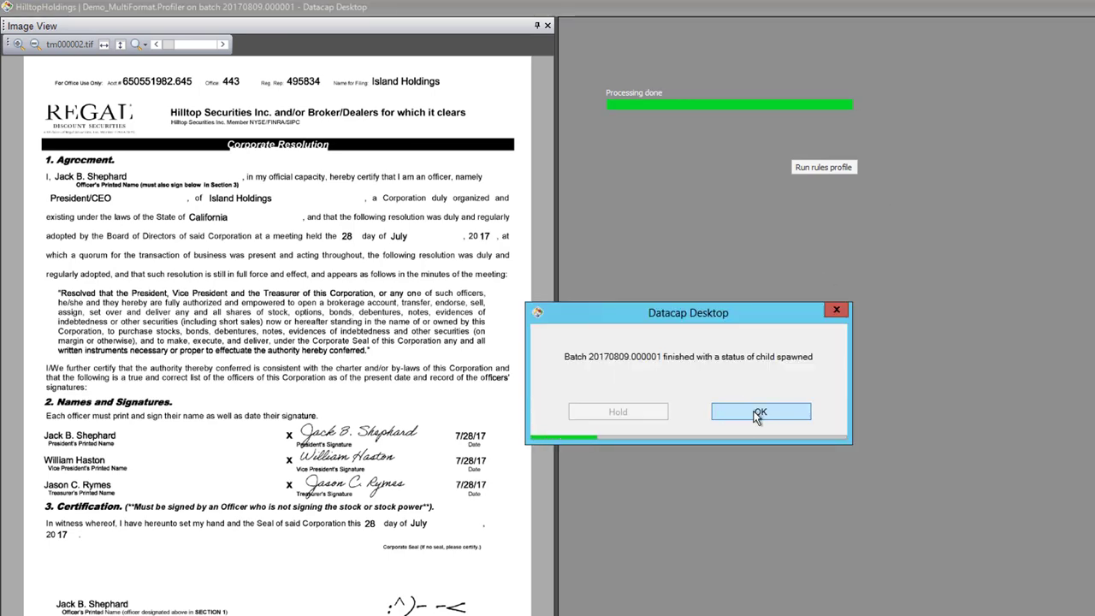
pyautogui.click(759, 413)
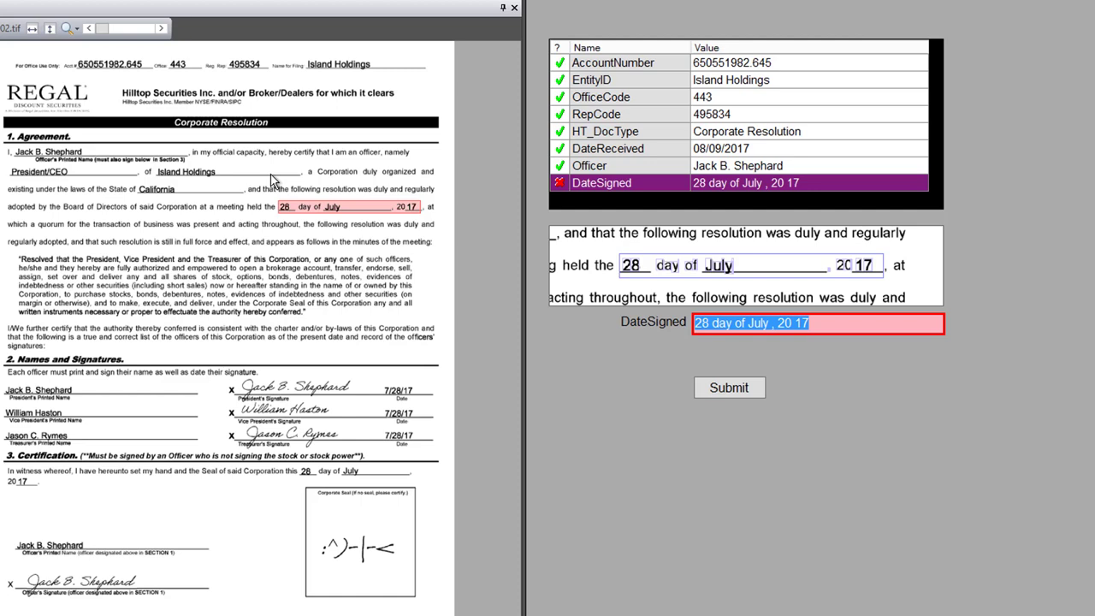
# Step: Examine the highlighted DateSigned area on the enlarged Corporate Resolution page image
pyautogui.scroll(2, 50, 221)
pyautogui.hscroll(-1, 53, 220)
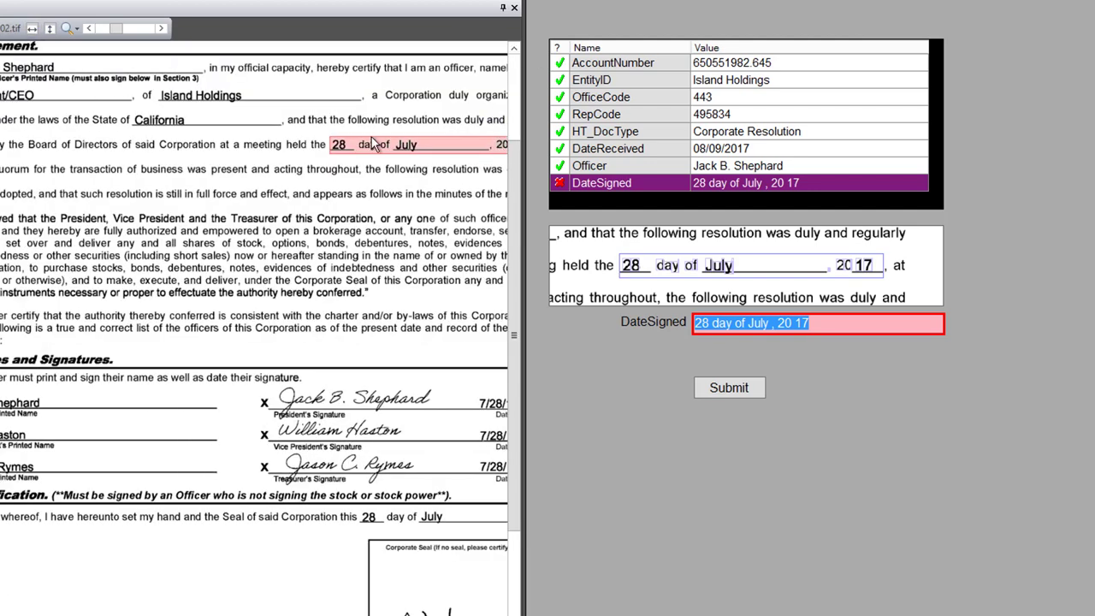